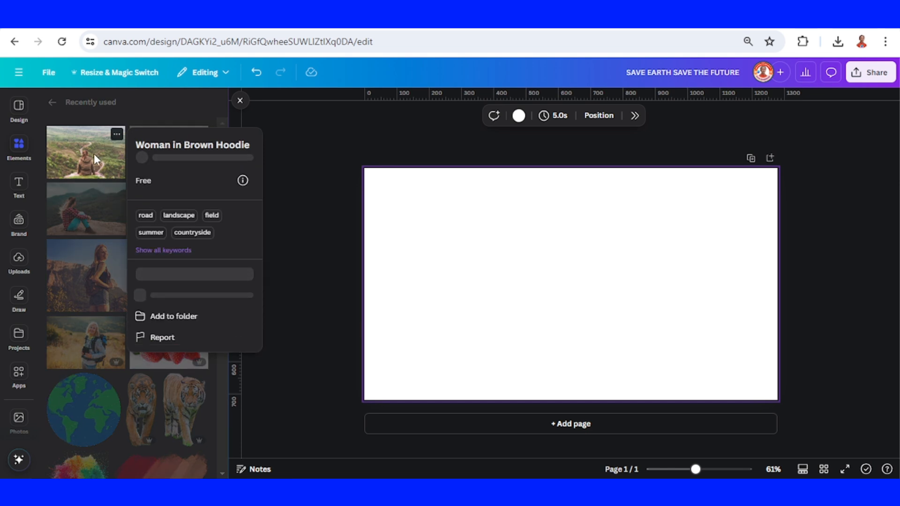
- Add the photo of the woman in the brown hoodie and separate her and the rock from the background with Magic Grab
left_click(93, 154)
left_click(89, 159)
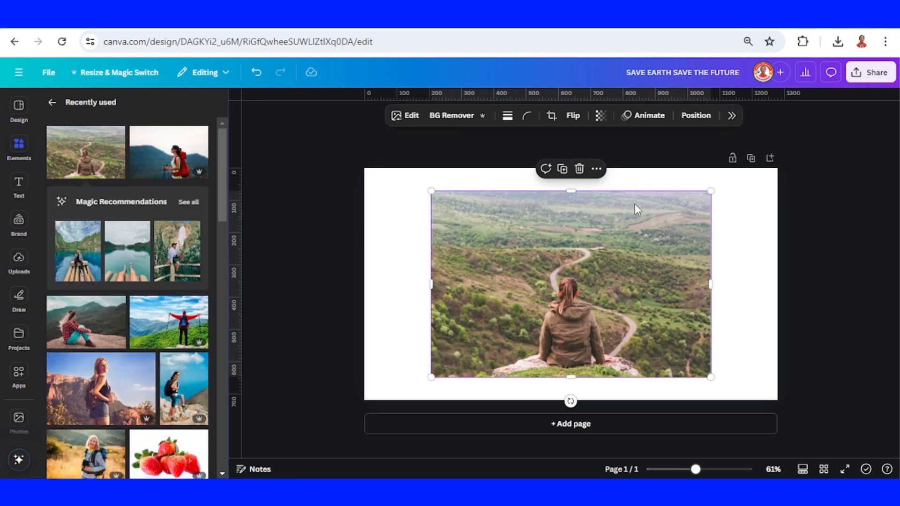
left_click(408, 116)
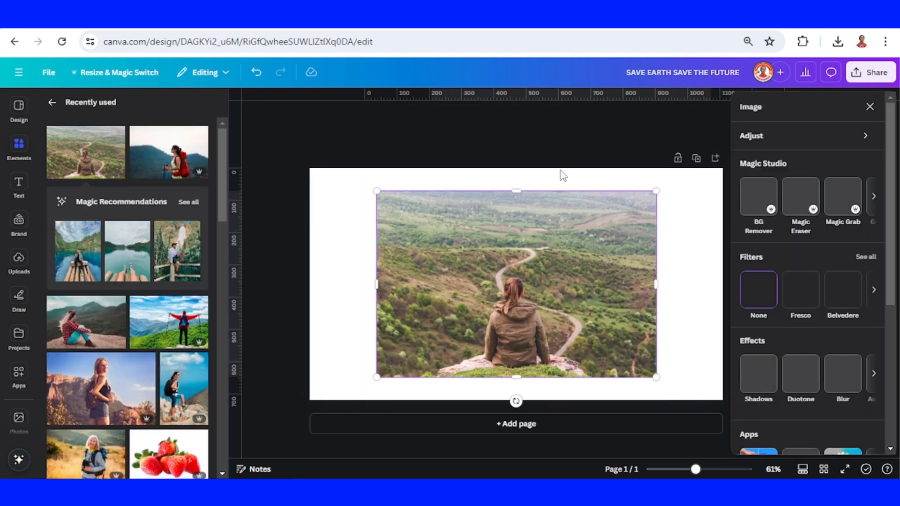
left_click(846, 200)
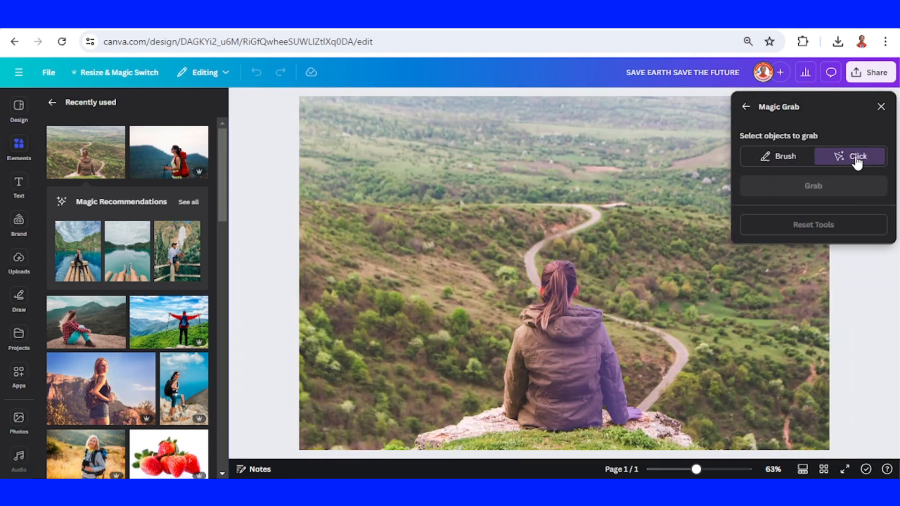
left_click(565, 362)
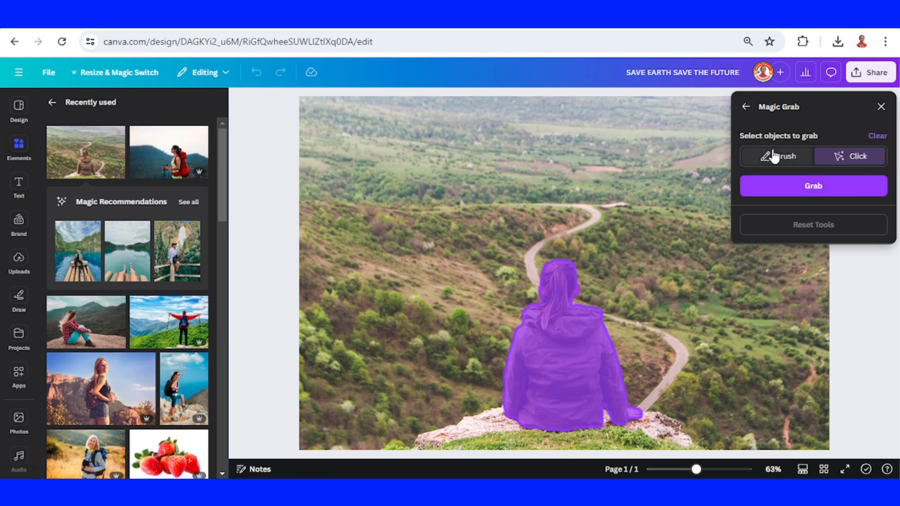
left_click(777, 159)
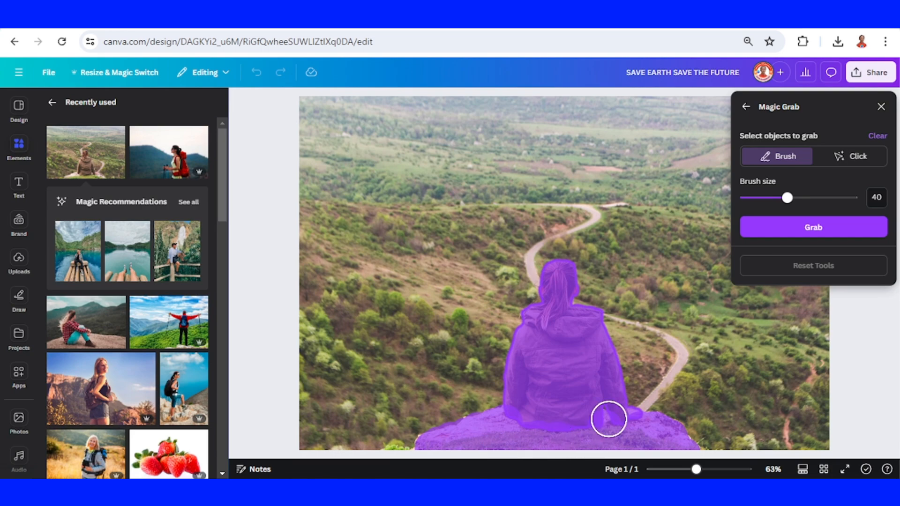
left_click(843, 223)
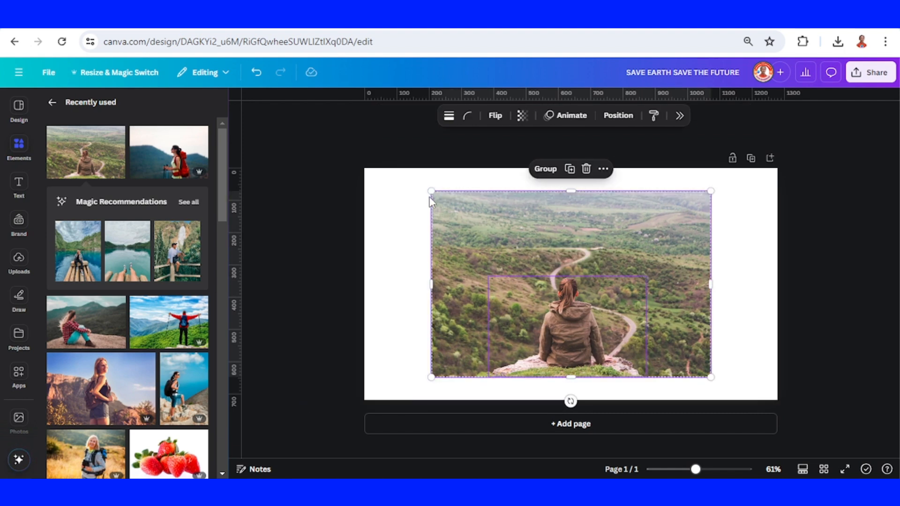
- Enlarge the grabbed woman and the background together and position them to cover the whole page
left_click_drag(429, 193, 243, 109)
left_click_drag(530, 270, 611, 309)
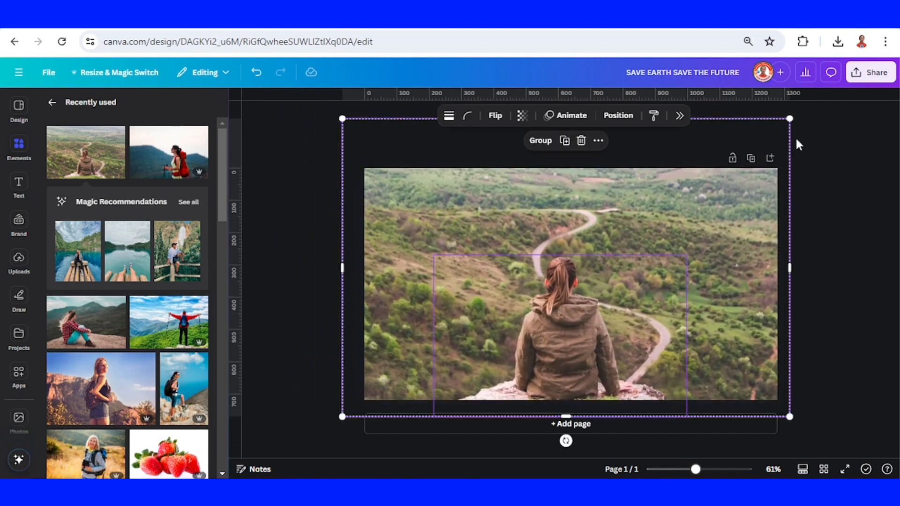
left_click_drag(790, 118, 814, 102)
left_click_drag(742, 193, 737, 196)
left_click(837, 193)
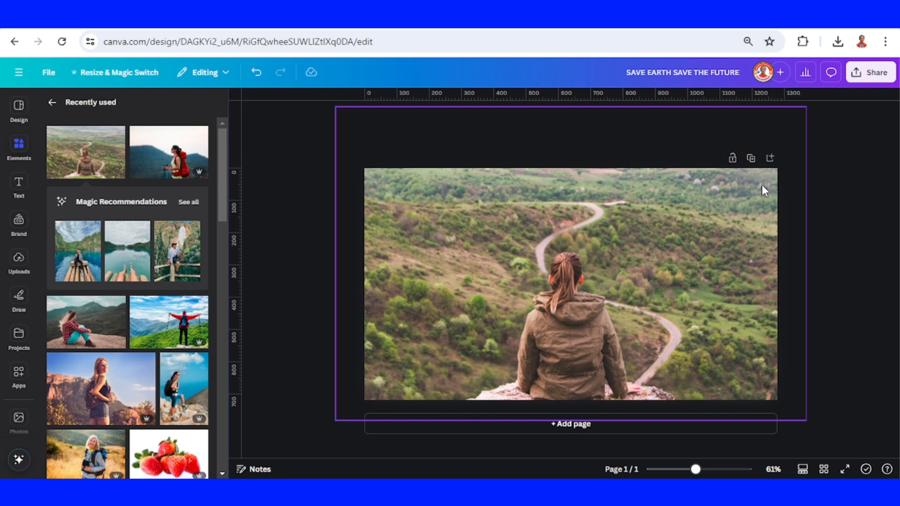
- Apply the Photo Zoom animation to the landscape background photo on page 1
left_click(761, 186)
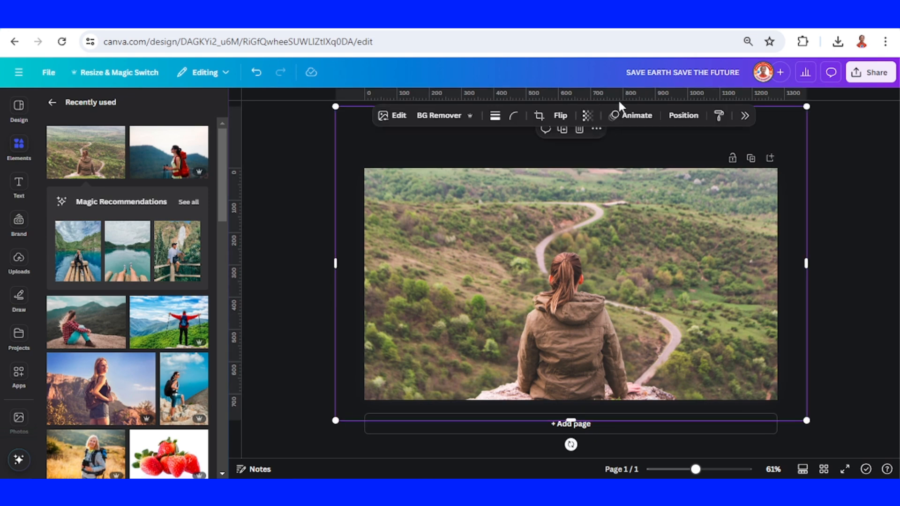
left_click(635, 116)
scroll(867, 288, "down", 3)
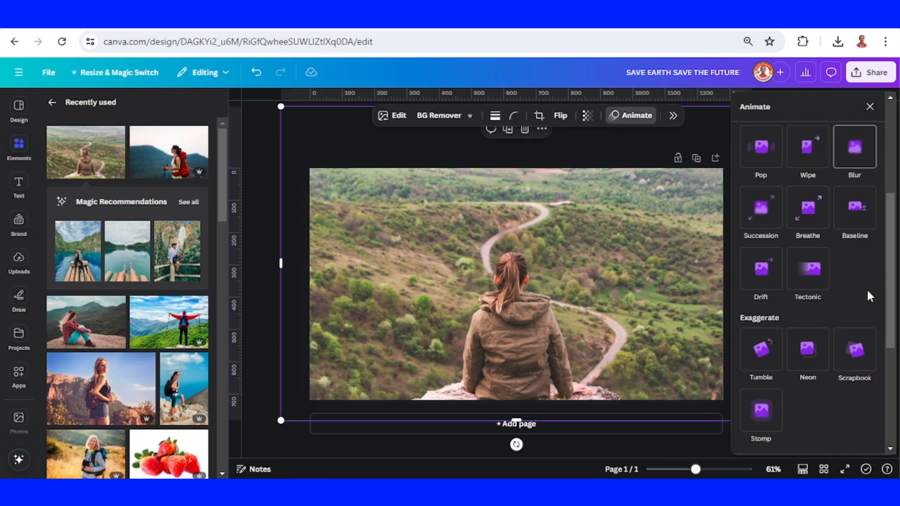
scroll(867, 291, "down", 5)
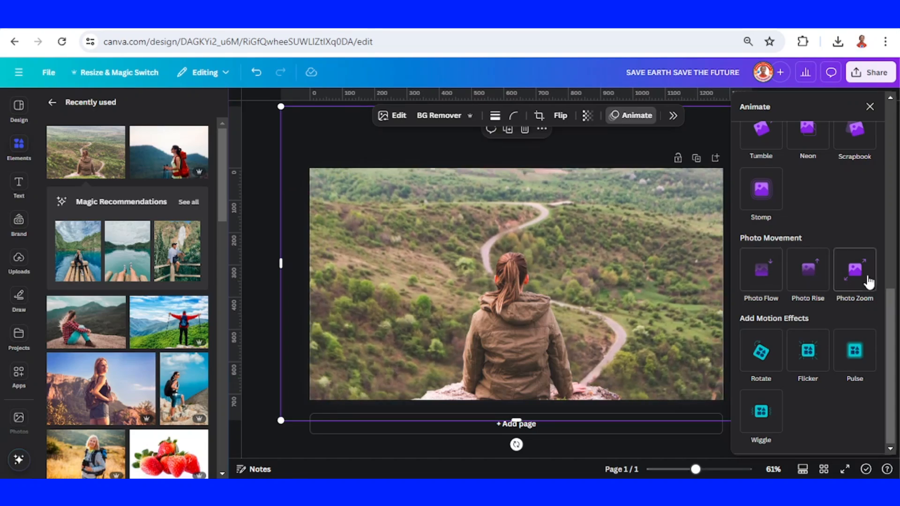
left_click(855, 272)
left_click(806, 72)
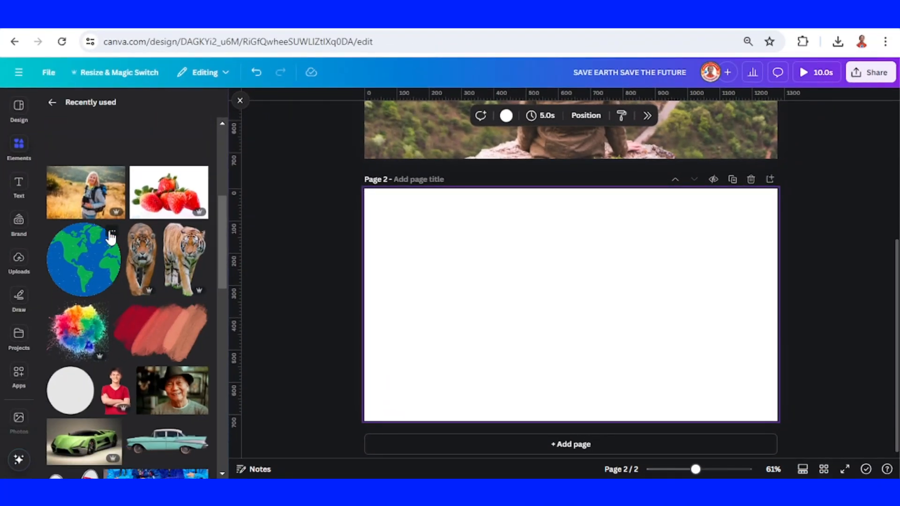
- Add the blue and green globe to page 2, shrink it and centre it on the page
left_click(112, 232)
left_click(98, 253)
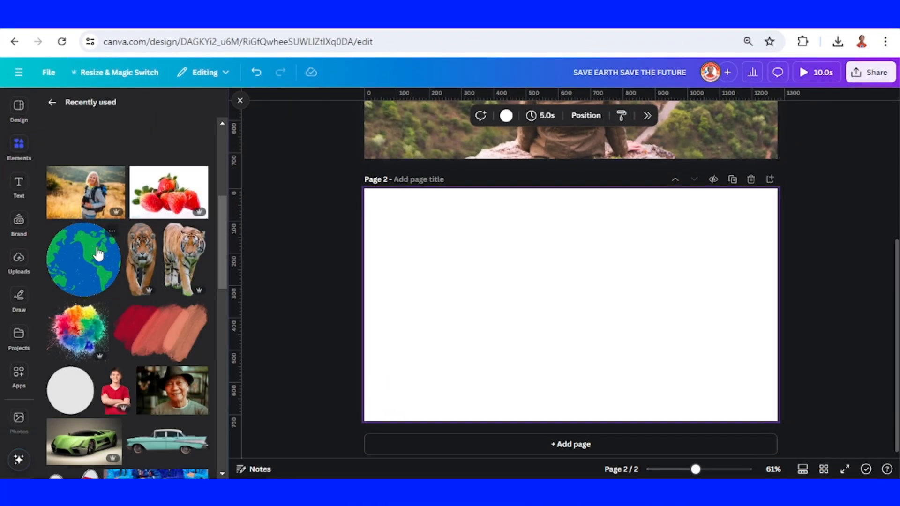
left_click(98, 254)
left_click_drag(629, 239, 588, 288)
left_click_drag(574, 329, 587, 308)
left_click(579, 379)
- Add a subheading on page 2 reading "SAVE THE EARTH SAVE THE FUTURE" and colour it green
left_click(17, 184)
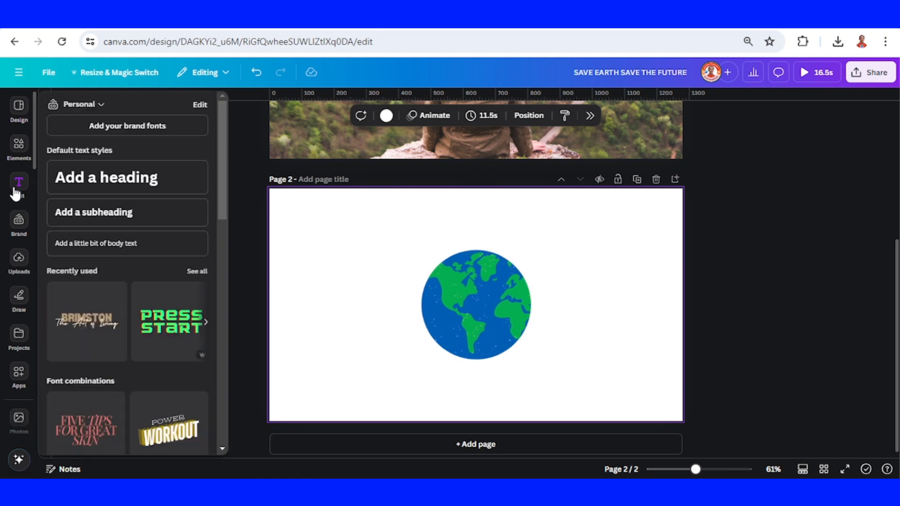
left_click(122, 271)
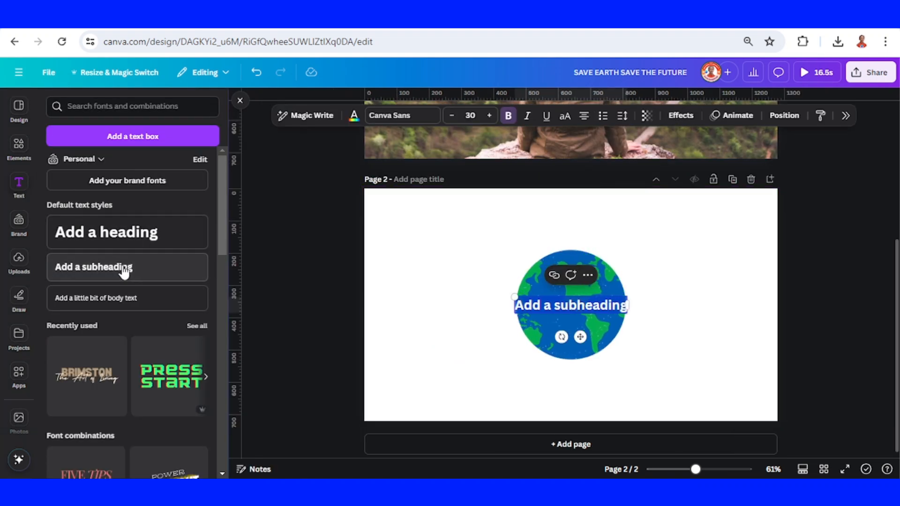
type("SAVE THE EARTH SAVE THE FUTURE")
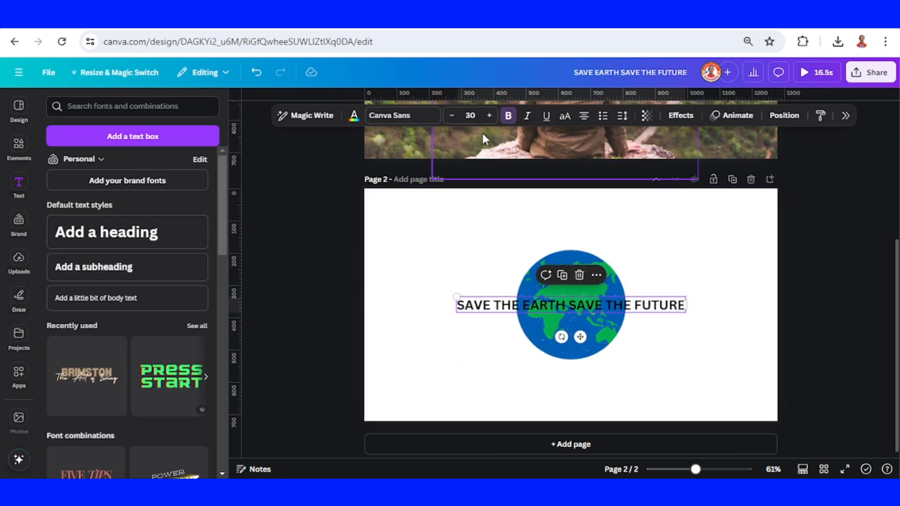
left_click(354, 117)
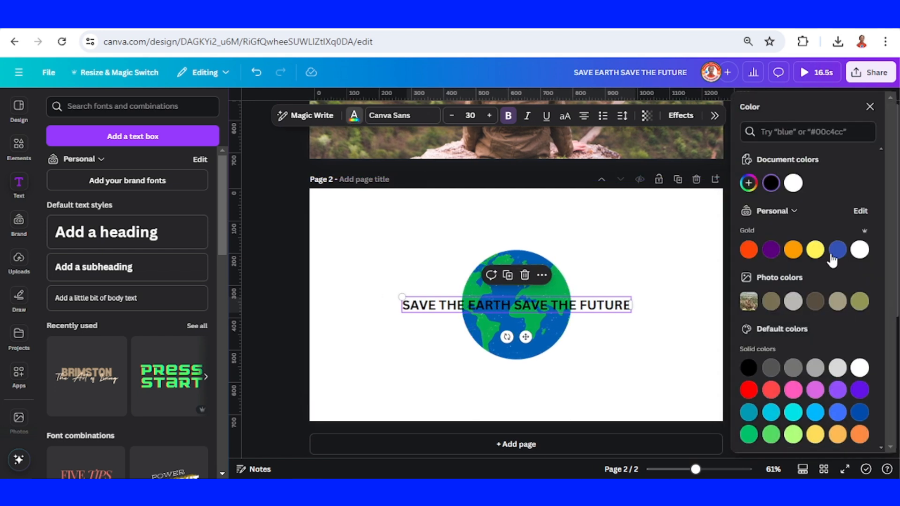
left_click(749, 435)
left_click(673, 235)
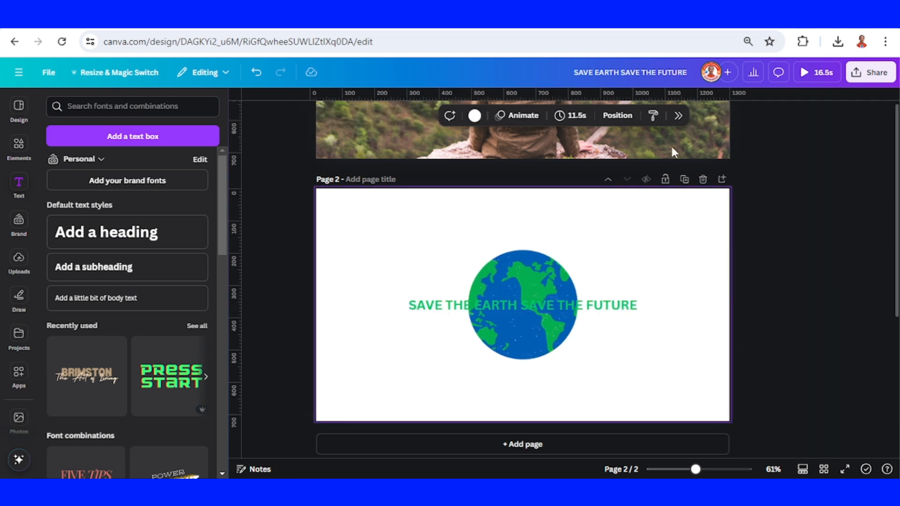
- Give the green subheading the Curve shape effect with a curve value of 76
left_click(660, 308)
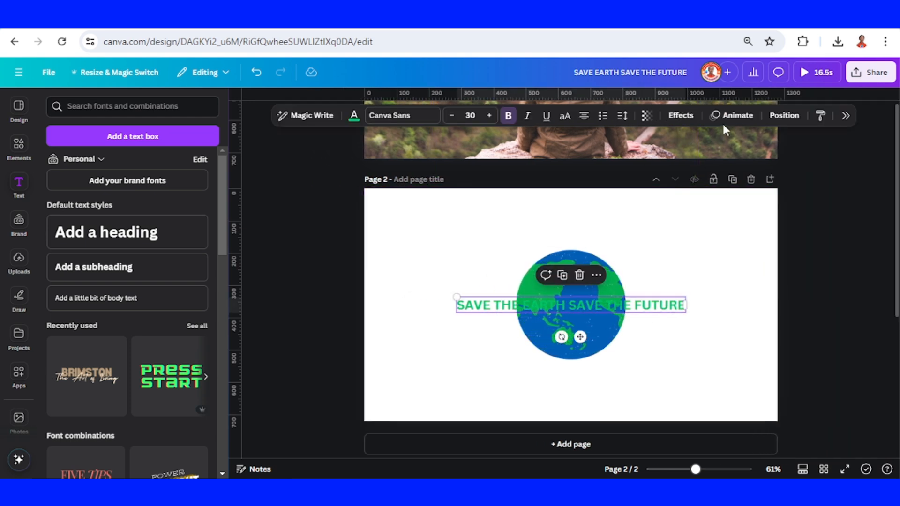
left_click(681, 115)
scroll(831, 348, "down", 1)
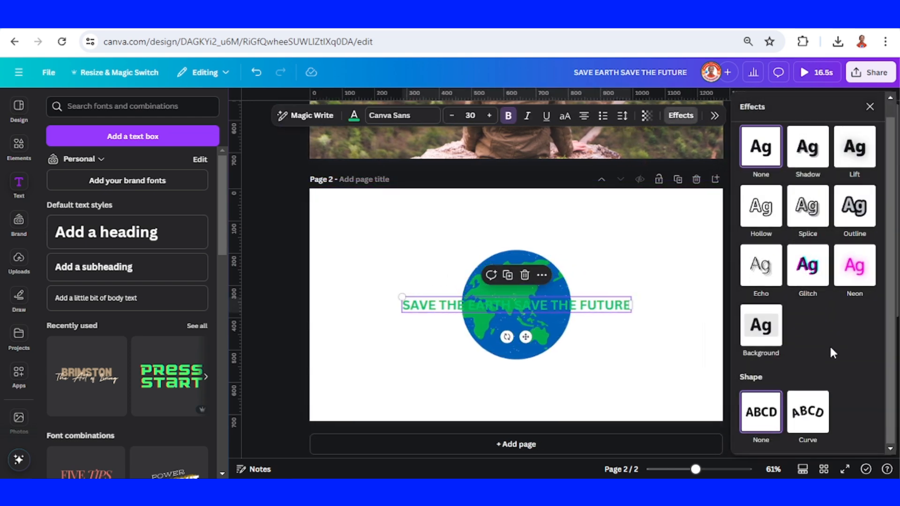
left_click(806, 422)
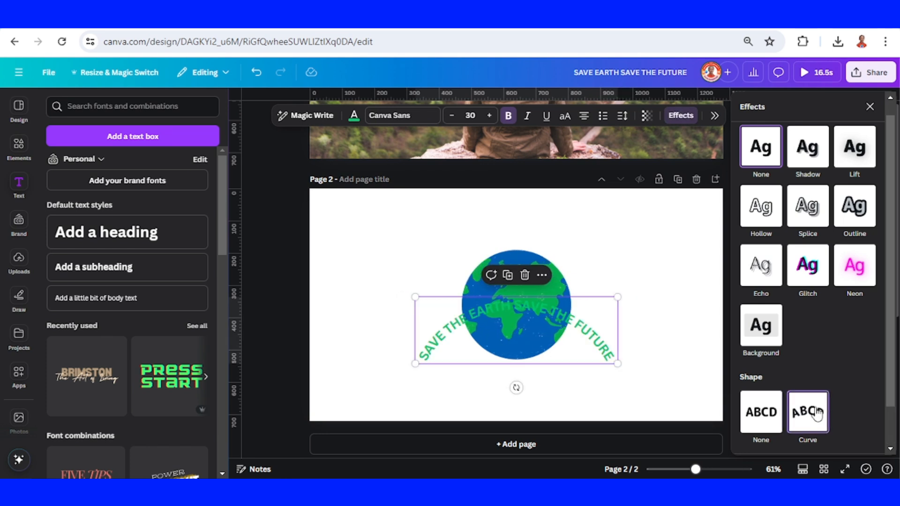
scroll(835, 364, "down", 2)
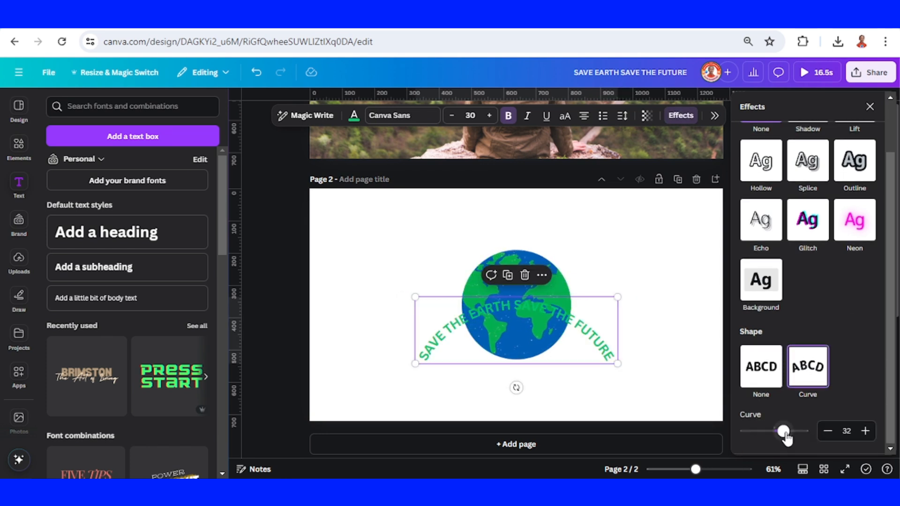
left_click_drag(785, 434, 800, 446)
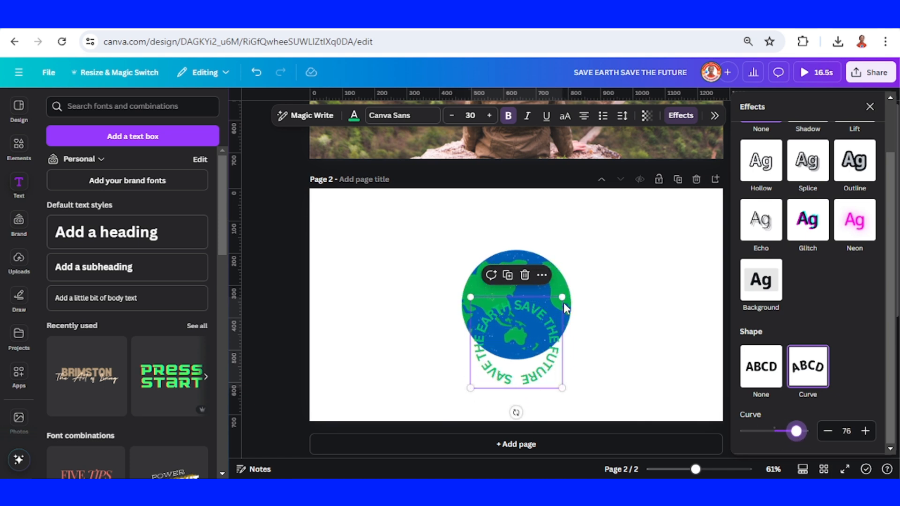
- Enlarge the curved text to a font size of about 55 and centre it as a ring around the globe
left_click_drag(562, 297, 655, 205)
left_click_drag(633, 272, 581, 280)
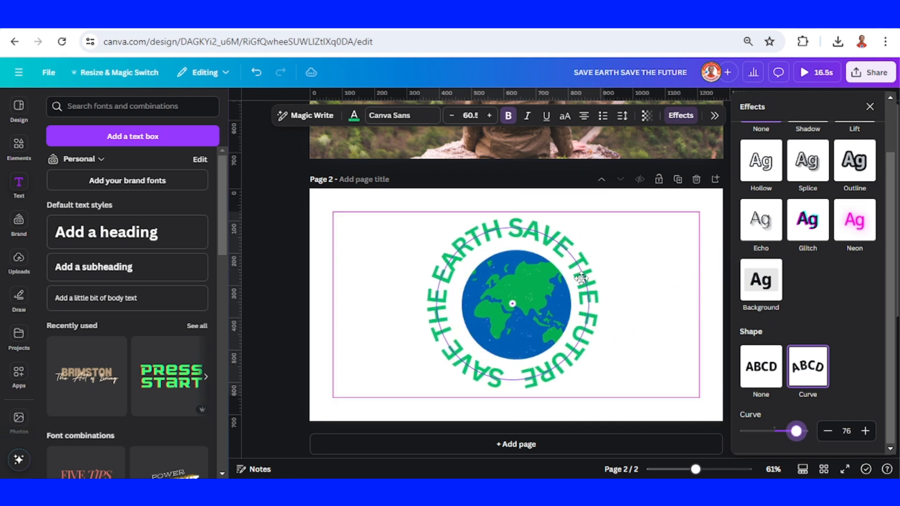
left_click_drag(417, 212, 428, 231)
left_click_drag(503, 273, 499, 266)
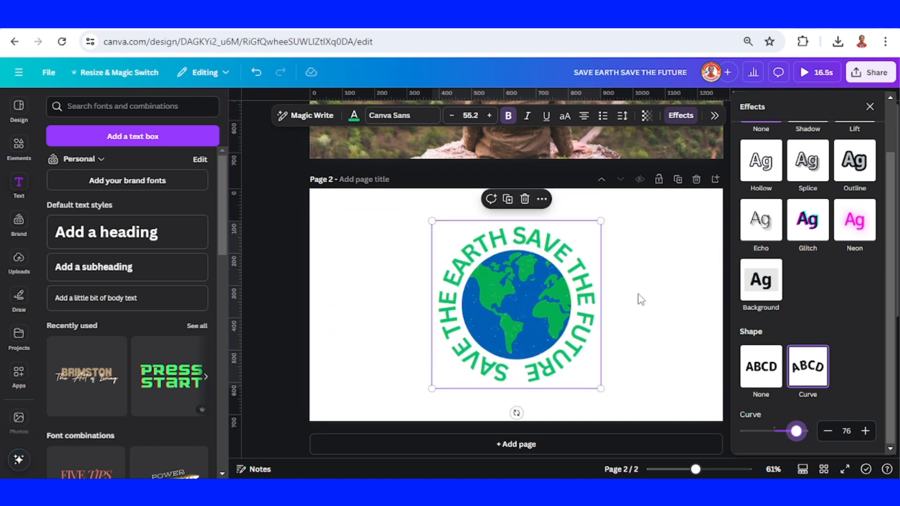
- Apply the Burst writing animation to the curved text around the globe
left_click(714, 116)
left_click(868, 106)
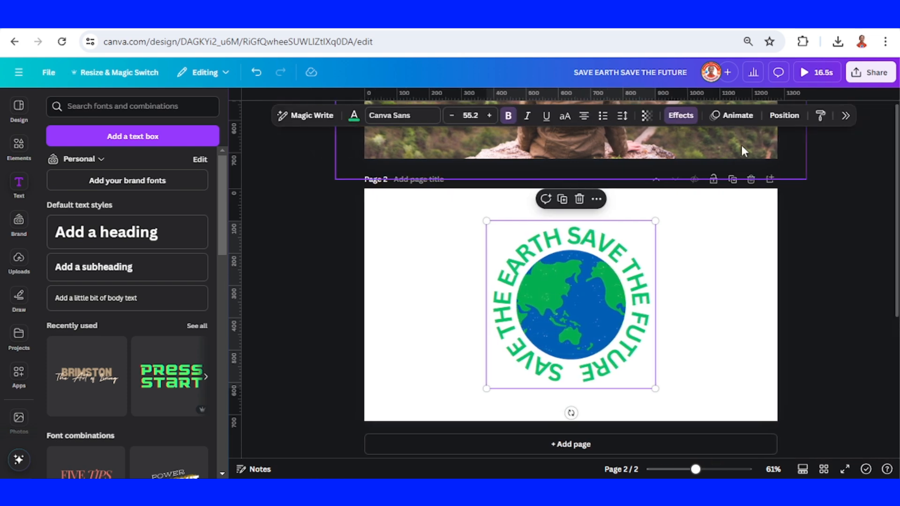
left_click(735, 116)
scroll(840, 319, "down", 6)
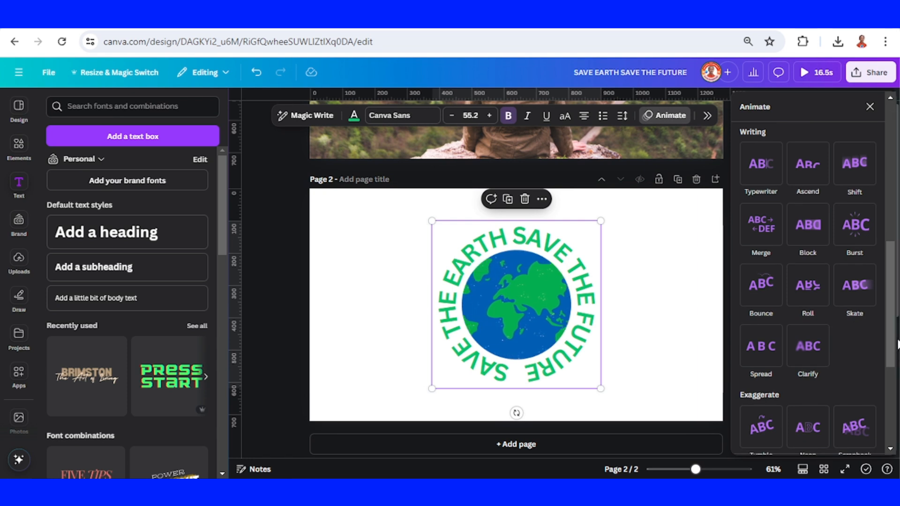
left_click(857, 229)
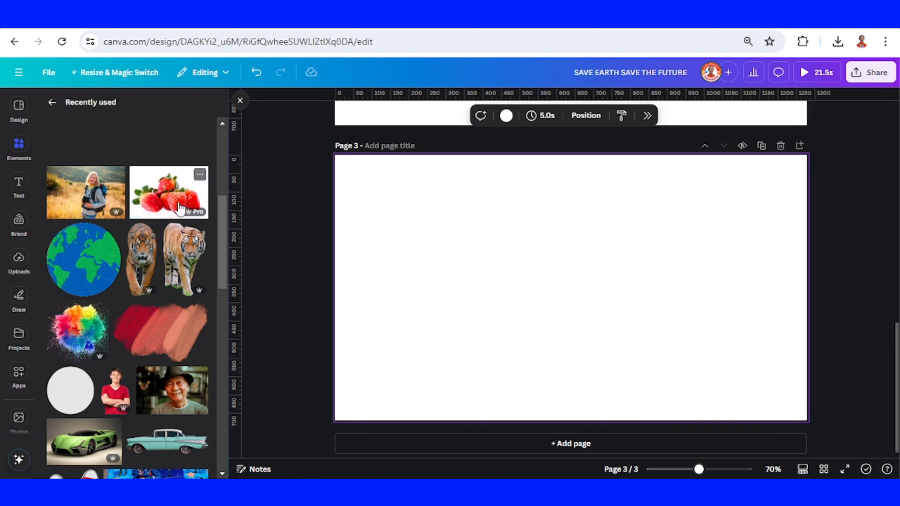
- Add the strawberries photo to the blank page 3
left_click(199, 174)
left_click(175, 188)
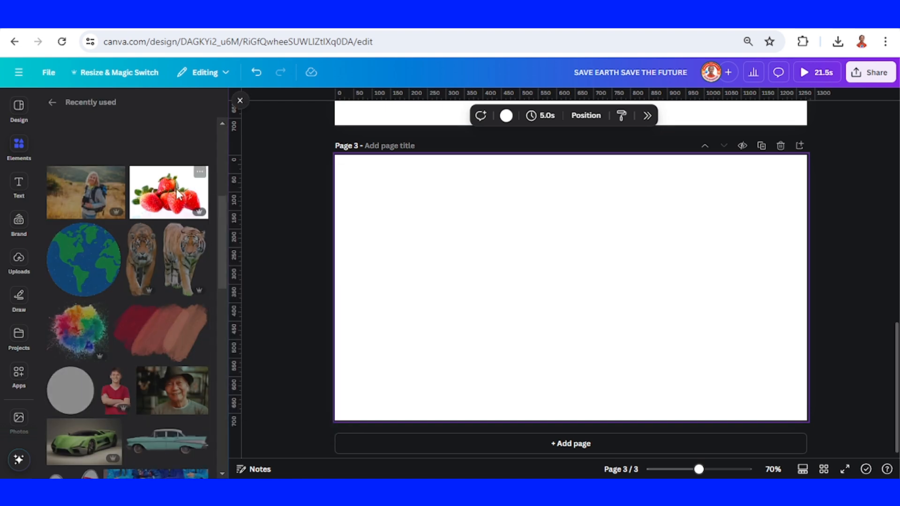
left_click(177, 194)
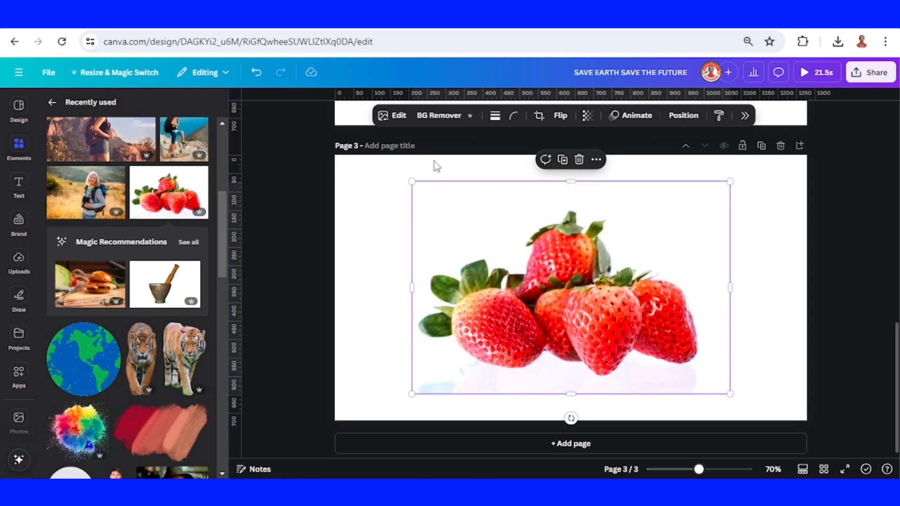
- Apply the 8-second white mug video mockup to the strawberries photo on page 3
left_click(398, 116)
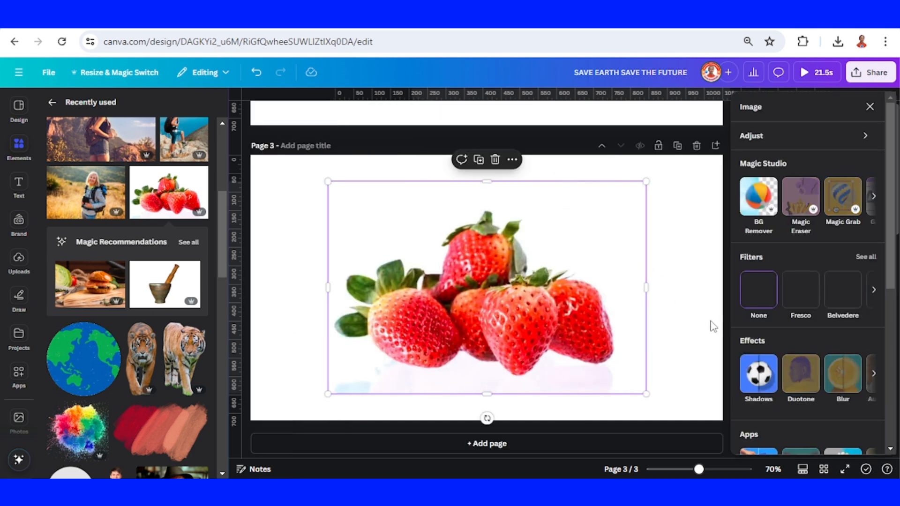
scroll(789, 398, "down", 3)
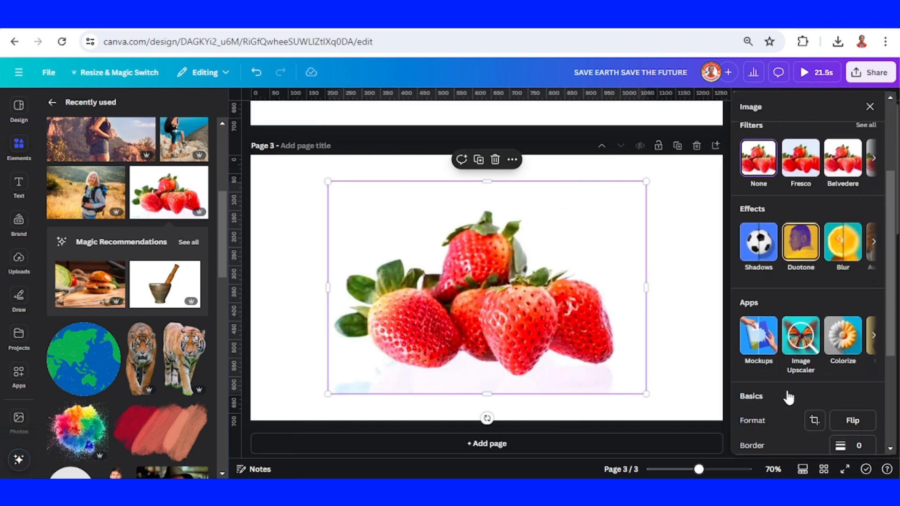
left_click(759, 338)
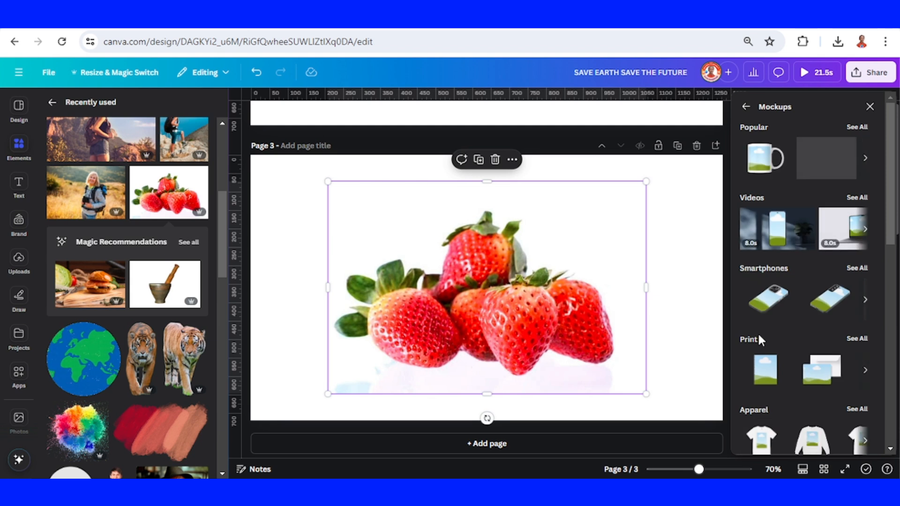
left_click(858, 198)
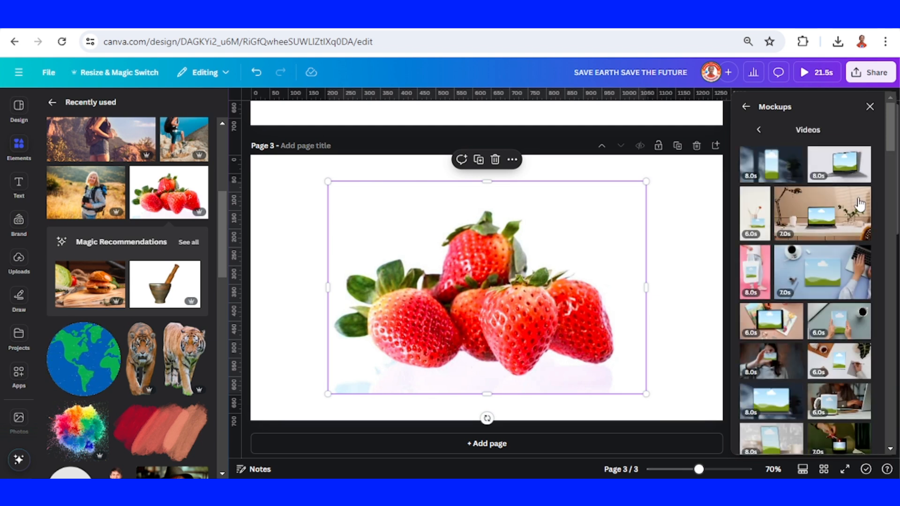
scroll(861, 249, "down", 4)
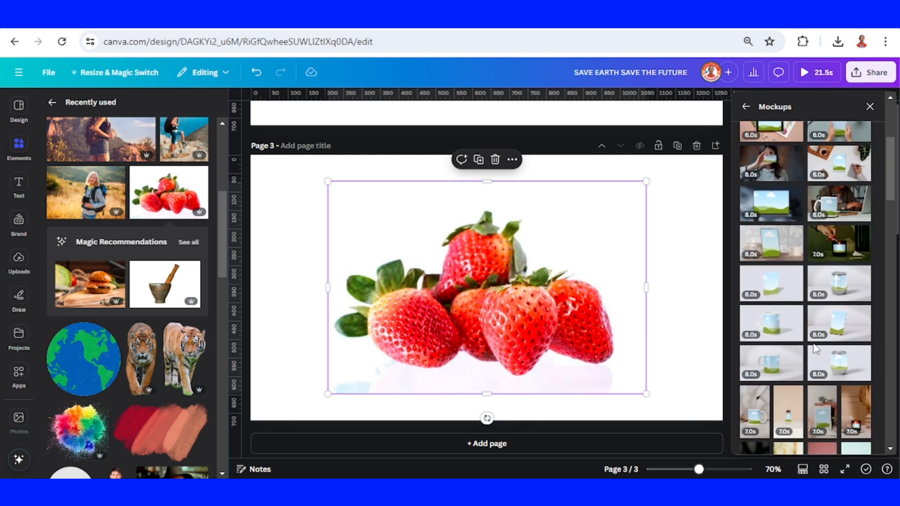
left_click(779, 329)
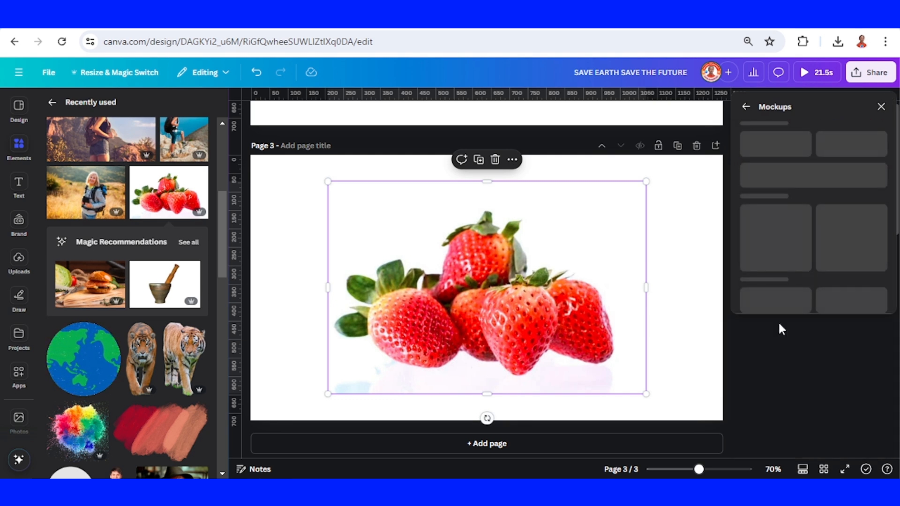
- Enlarge the mug mockup video and centre it on page 3
left_click_drag(581, 342, 780, 452)
left_click_drag(640, 362, 557, 309)
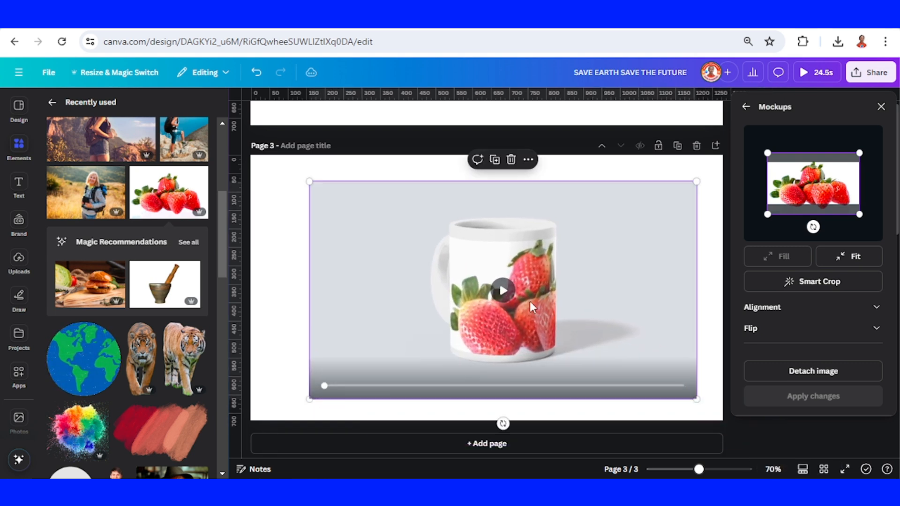
left_click_drag(501, 298, 487, 295)
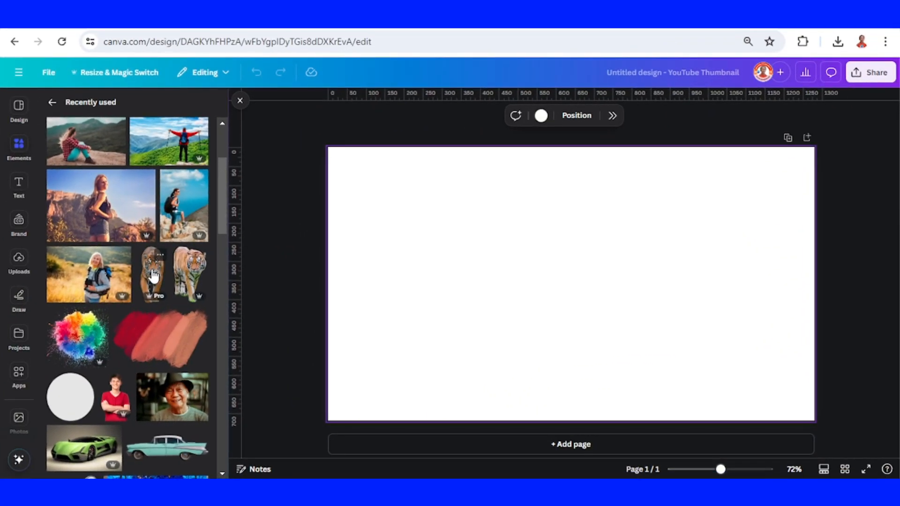
- Add the front-facing walking tiger to the blank YouTube Thumbnail page, shrink it and place it small at the lower centre
left_click(160, 255)
left_click(156, 279)
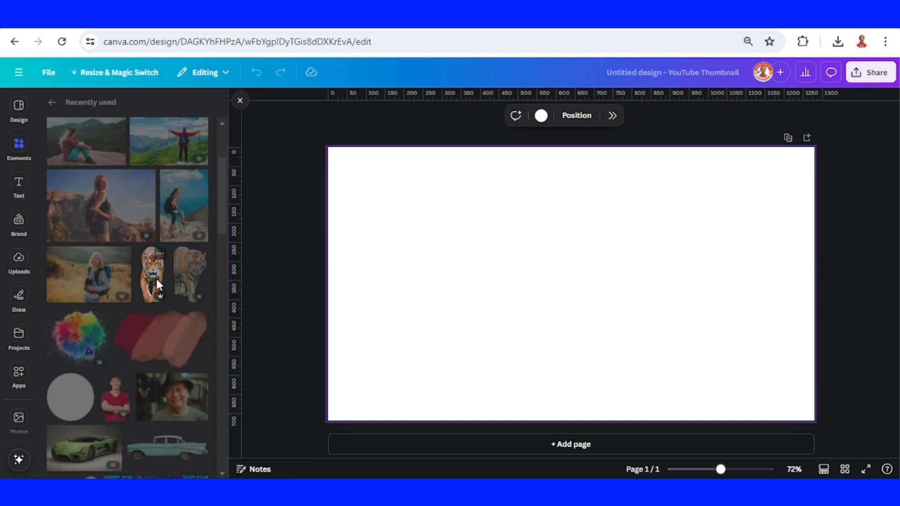
left_click_drag(618, 175, 576, 272)
left_click_drag(562, 311, 583, 317)
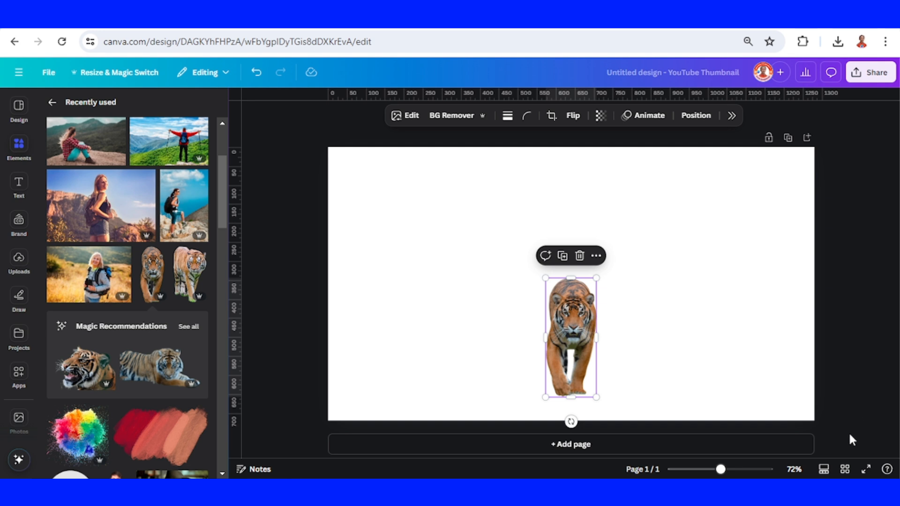
- Switch to the page thumbnail view and duplicate the tiger page
left_click(824, 471)
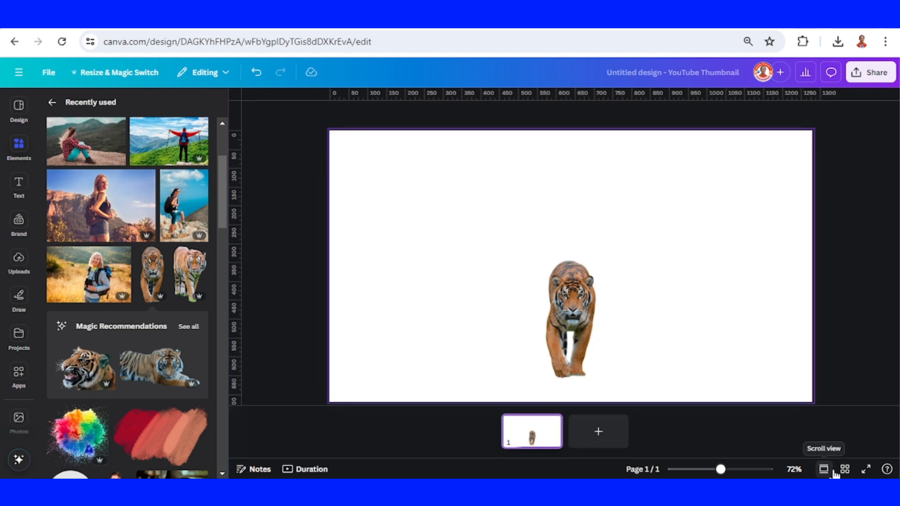
right_click(539, 441)
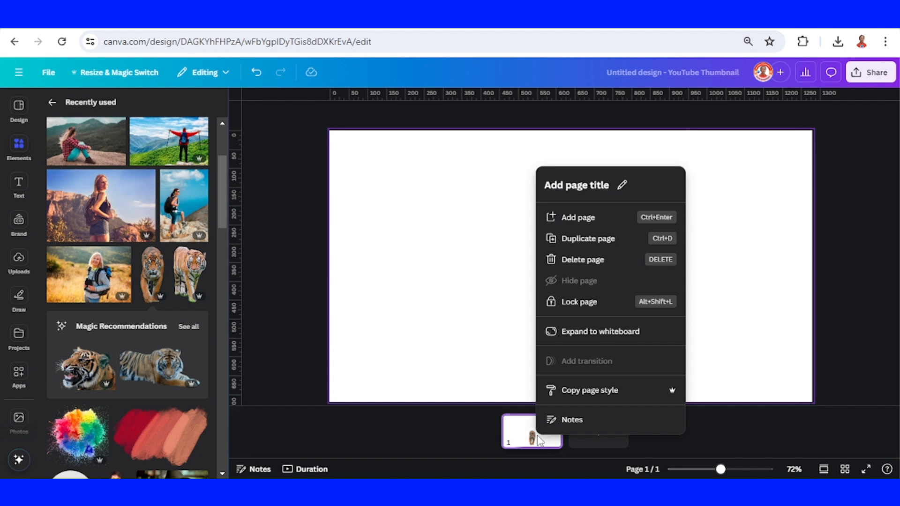
left_click(592, 239)
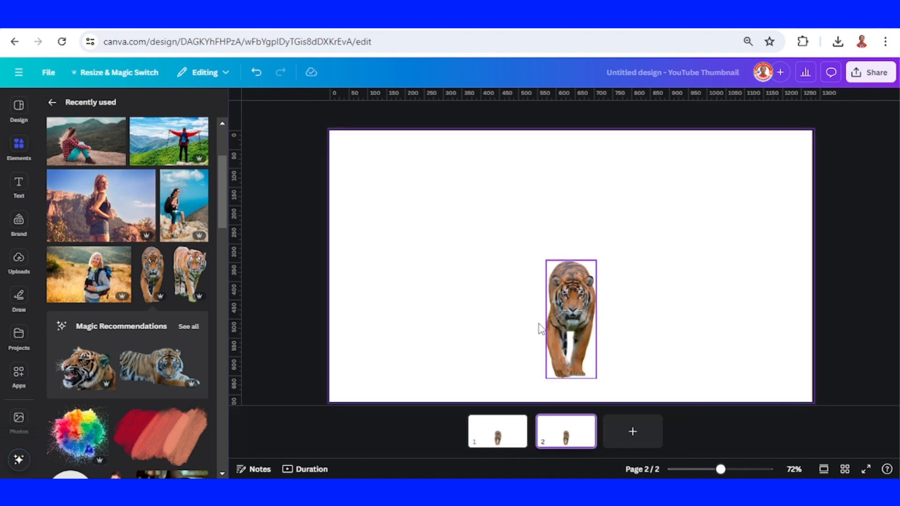
- Set the page timing to 2.0 seconds and apply it to all pages
left_click(303, 470)
left_click(293, 445)
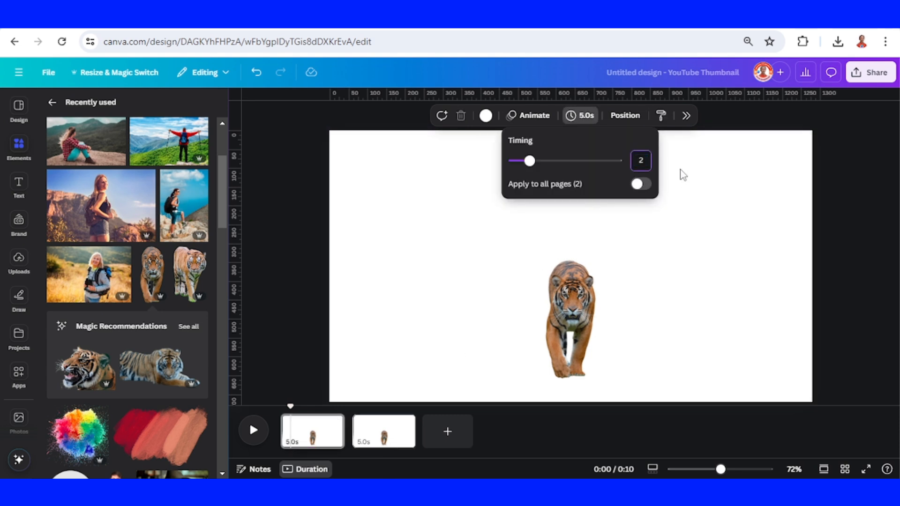
left_click(641, 183)
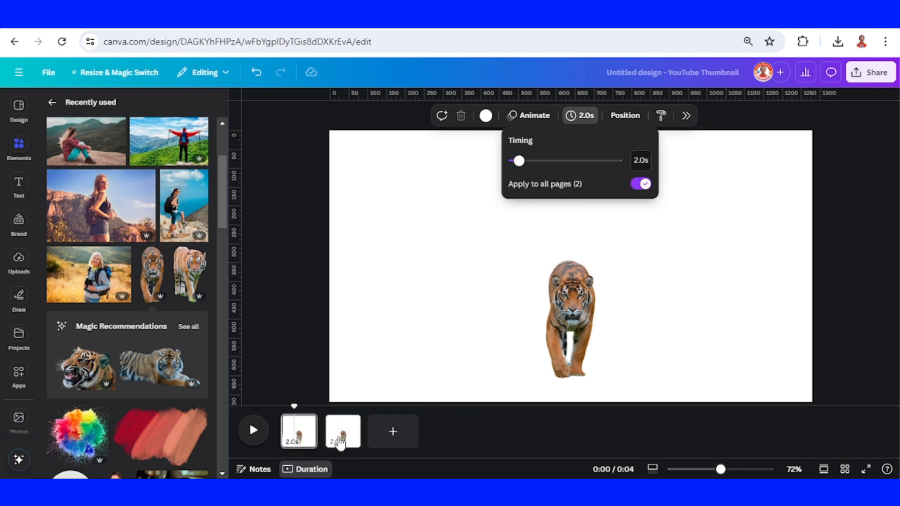
- Enlarge the tiger on the second page to nearly the full page height, keeping it centred
left_click(340, 443)
left_click(556, 344)
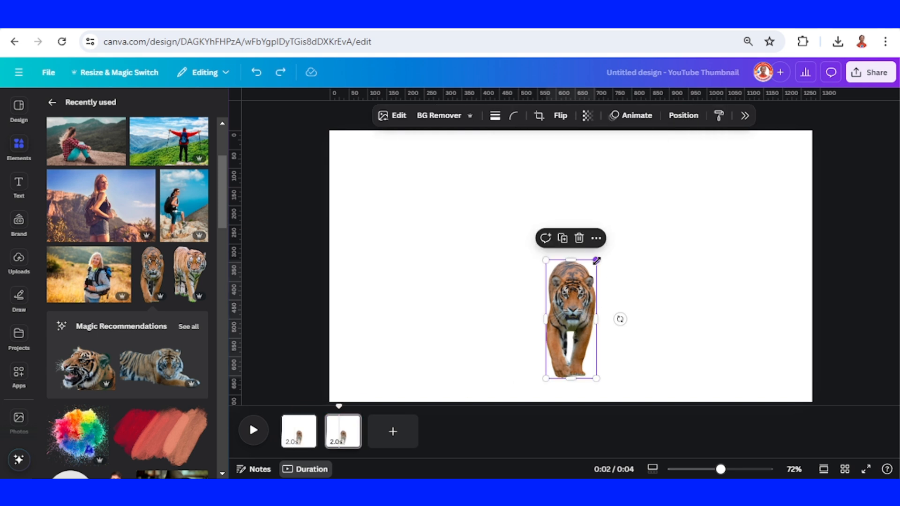
left_click_drag(648, 223, 659, 209)
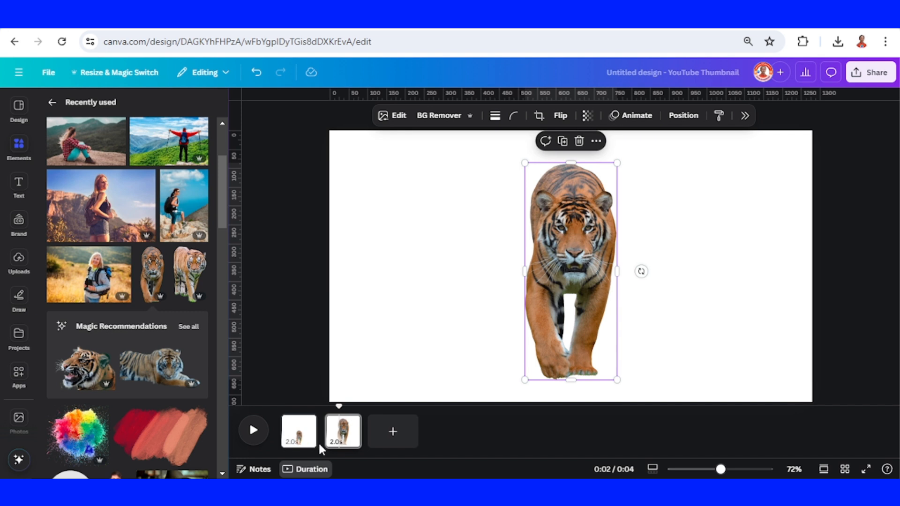
- Add a Match & Move transition lasting 1 second between the two tiger pages and play the animation
mouse_move(323, 447)
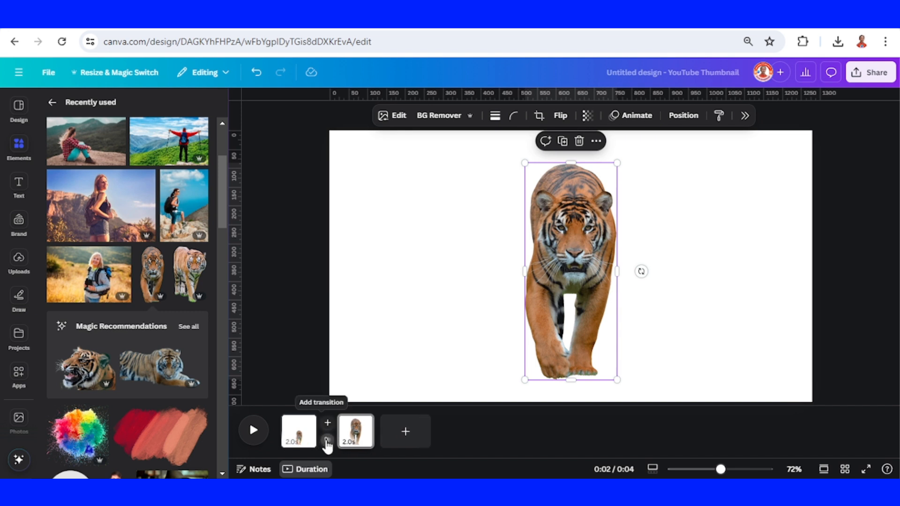
left_click(328, 444)
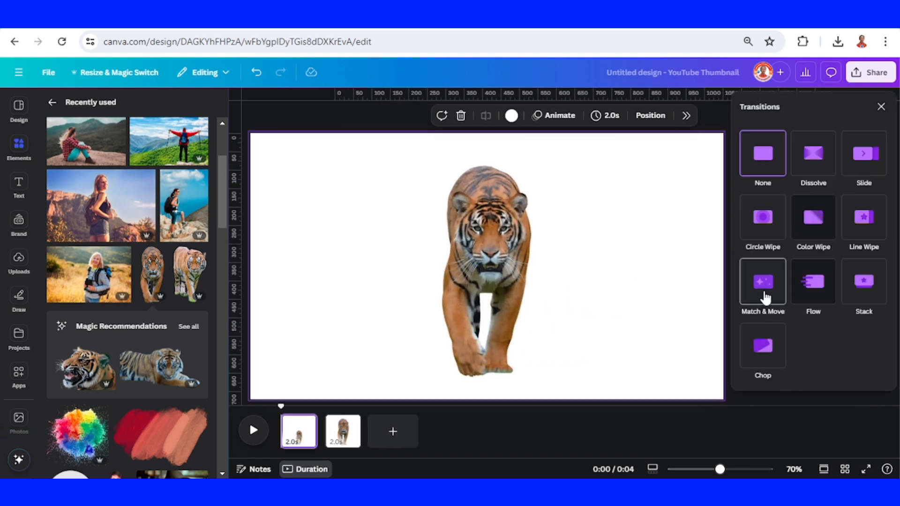
left_click(764, 297)
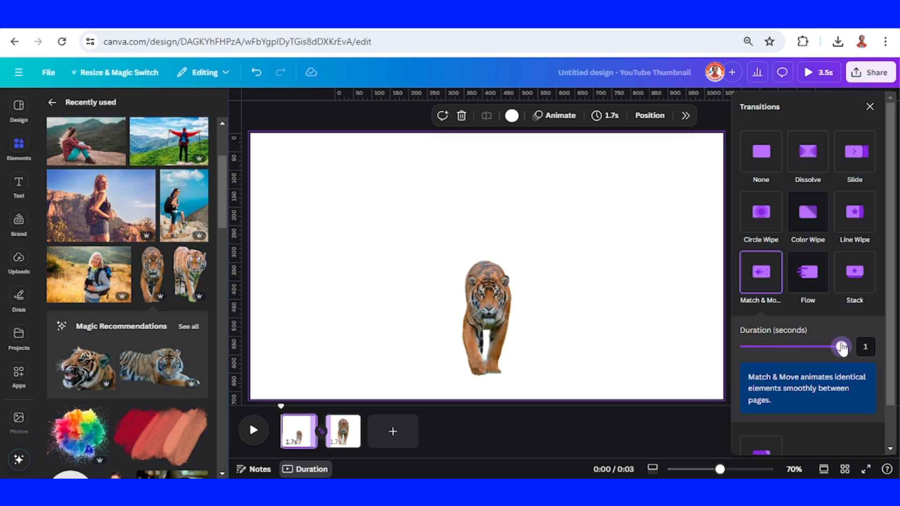
left_click_drag(842, 349, 864, 350)
left_click(257, 431)
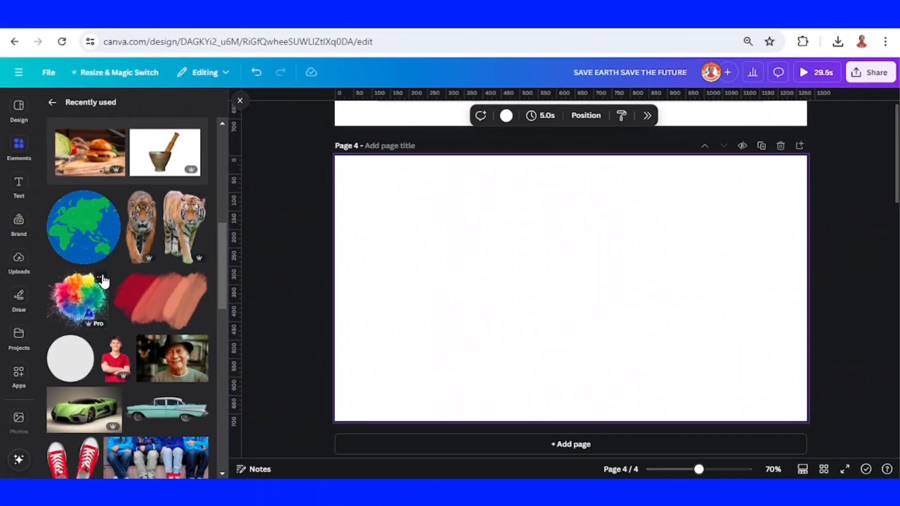
- Add the Holi paint splash graphic to the blank page 4 of the SAVE EARTH SAVE THE FUTURE design
left_click(100, 277)
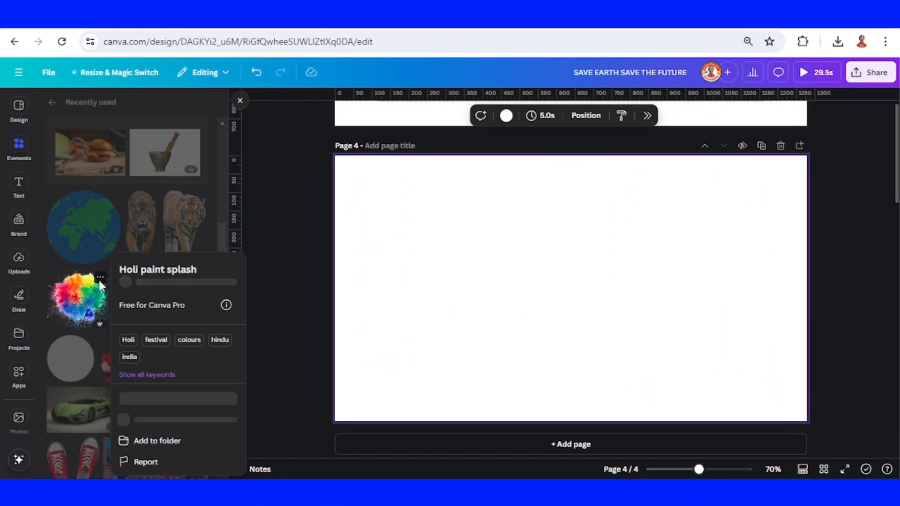
left_click(83, 299)
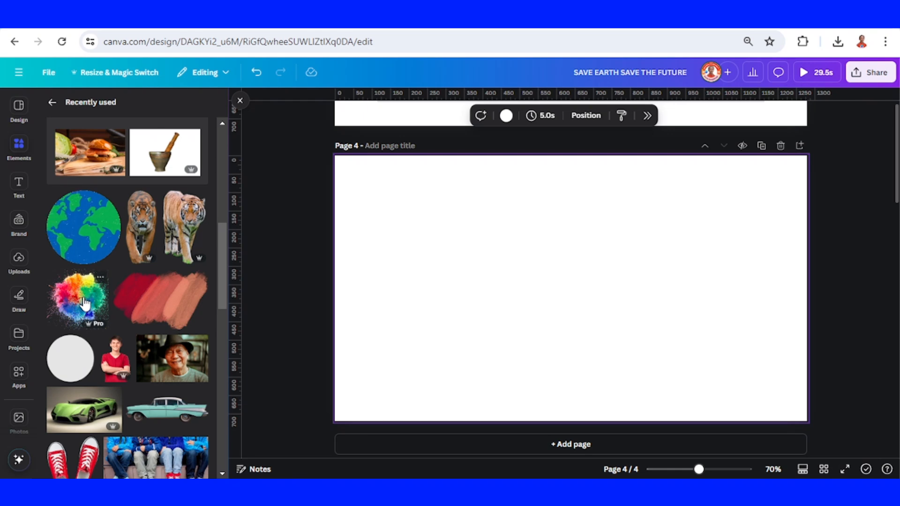
left_click(83, 304)
- Add the Young Man Smiling cutout over the paint splash and enlarge it so his lower body runs off page 4
left_click(123, 349)
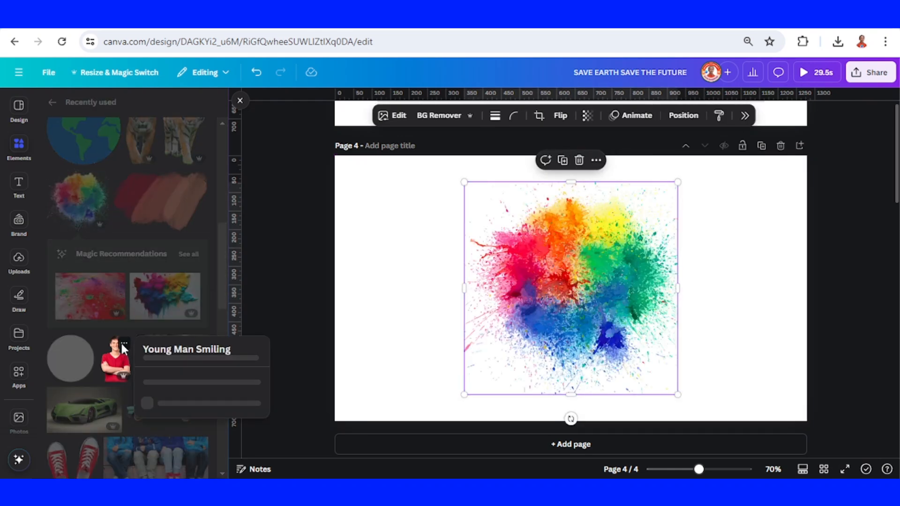
left_click(118, 370)
left_click(117, 371)
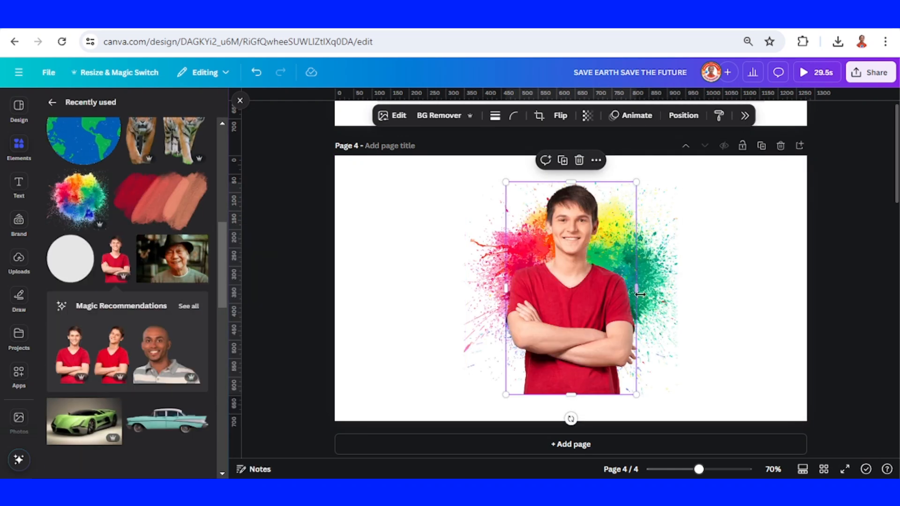
left_click_drag(589, 296, 605, 311)
left_click_drag(650, 197, 698, 127)
left_click_drag(629, 269, 608, 335)
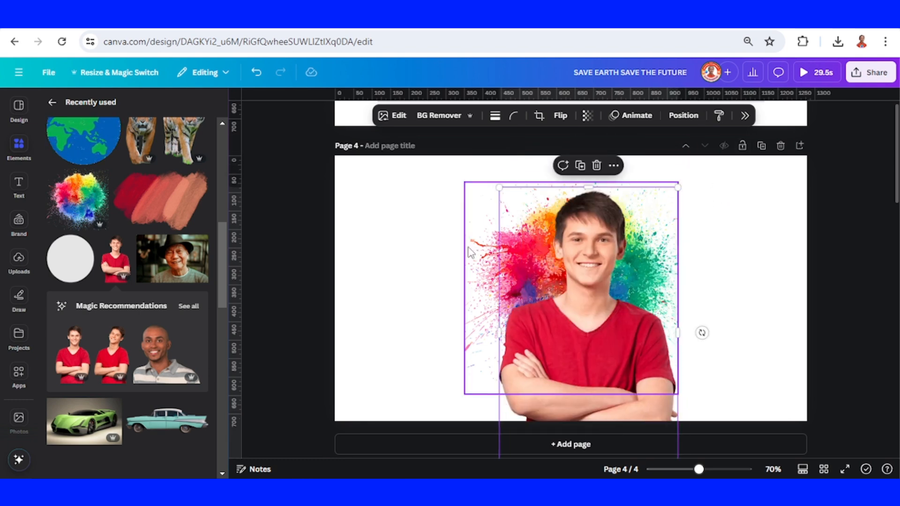
- Enlarge the paint splash and position it behind the young man so that it surrounds his head and shoulders
left_click(517, 248)
left_click_drag(464, 183, 294, 121)
left_click_drag(420, 198, 468, 272)
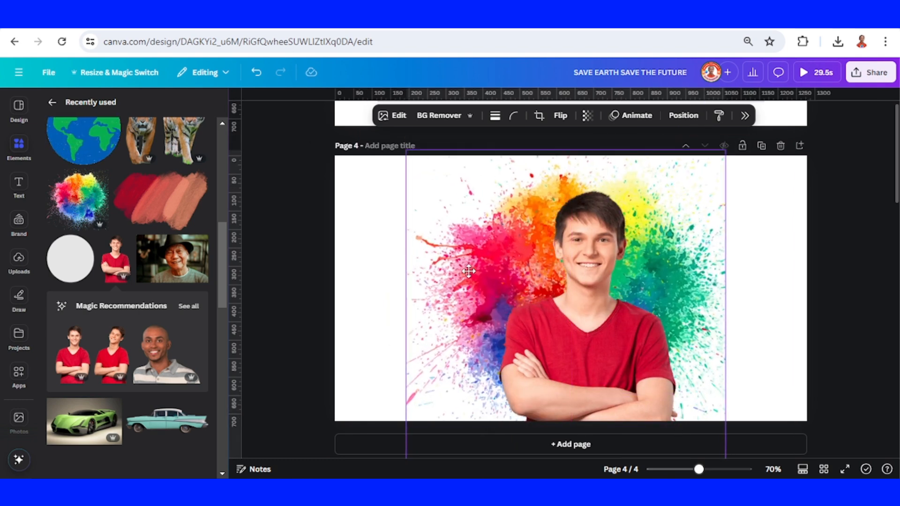
- Select the young man and paint splash together and download the selection as a PNG with a transparent background
left_click(779, 256)
left_click_drag(548, 364, 548, 364)
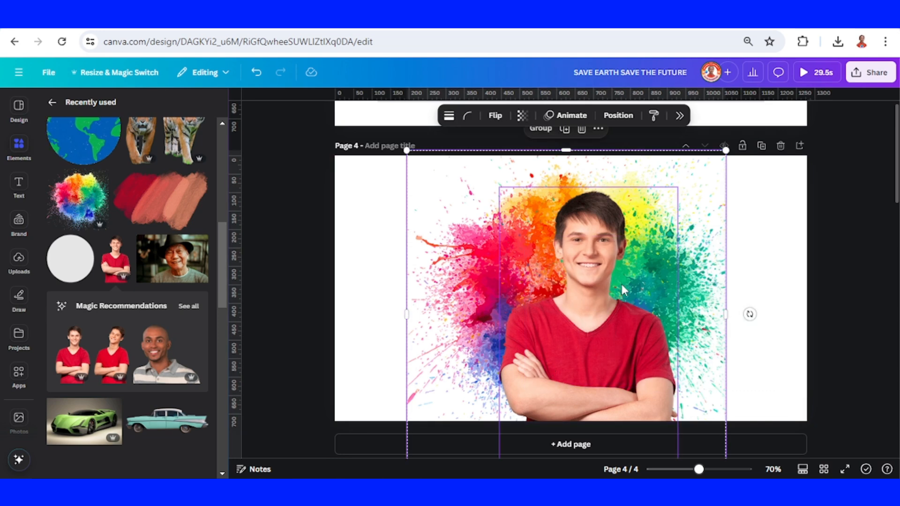
right_click(622, 284)
left_click(675, 461)
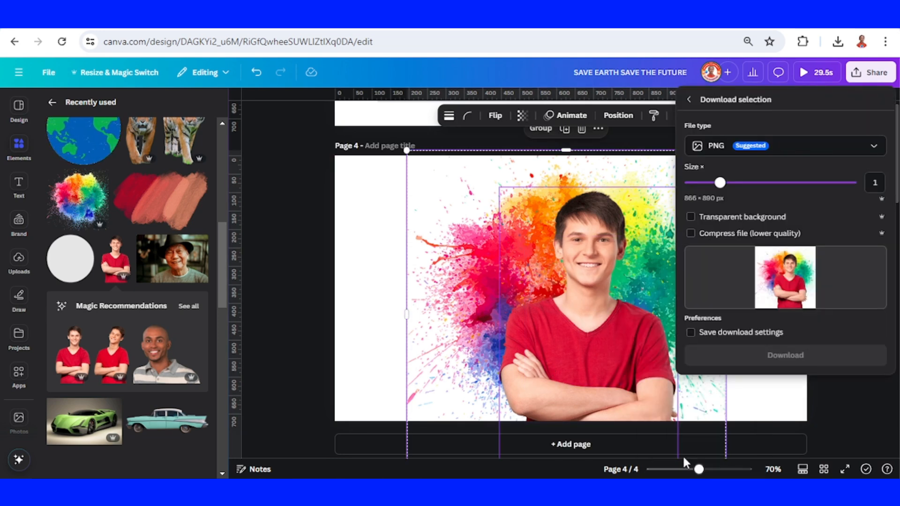
left_click(694, 218)
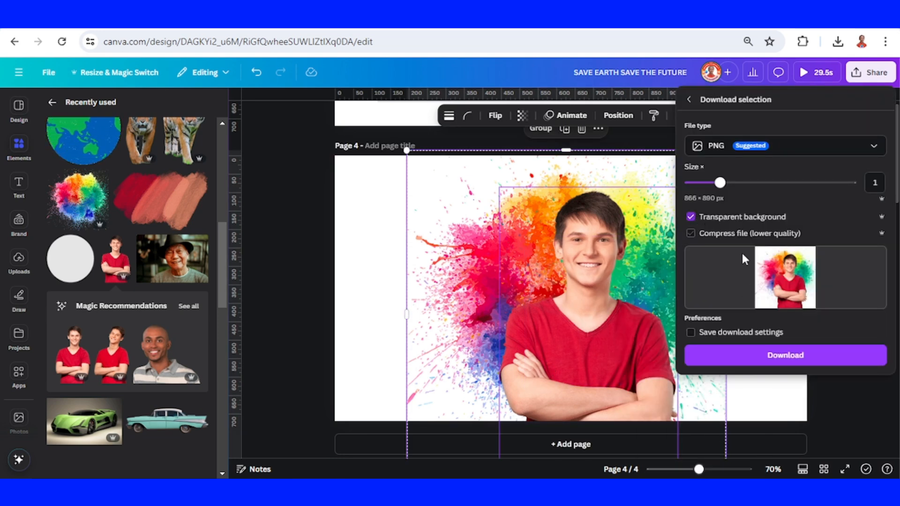
left_click(790, 360)
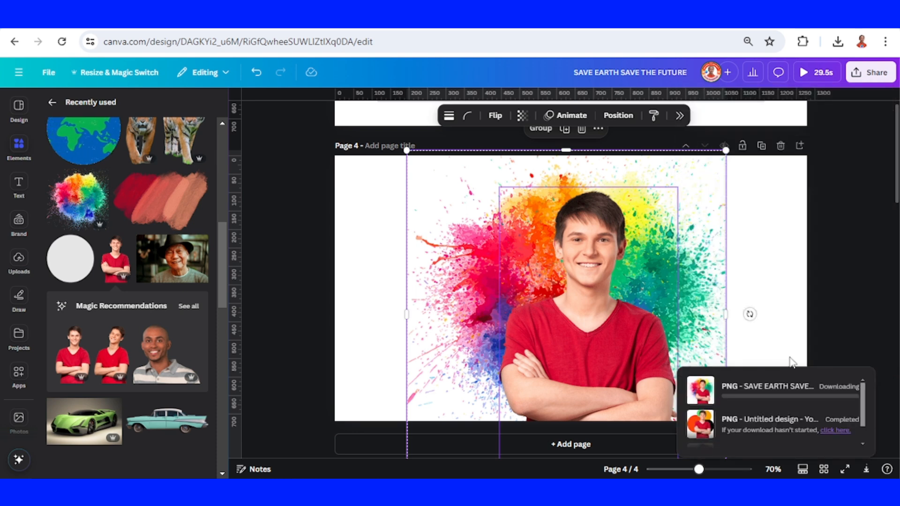
- Delete the two original elements, insert the downloaded PNG on page 4 and enlarge it to fill the page height
left_click(581, 129)
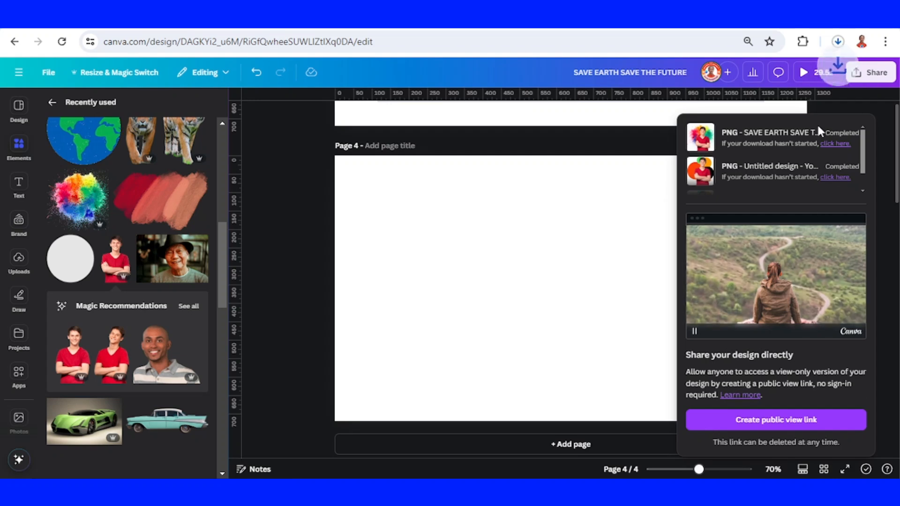
left_click_drag(744, 85, 524, 308)
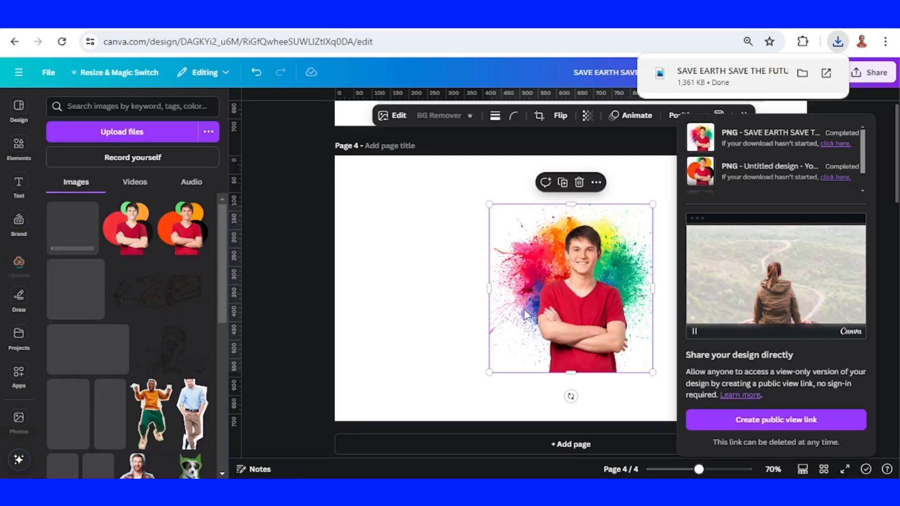
left_click_drag(584, 318, 585, 319)
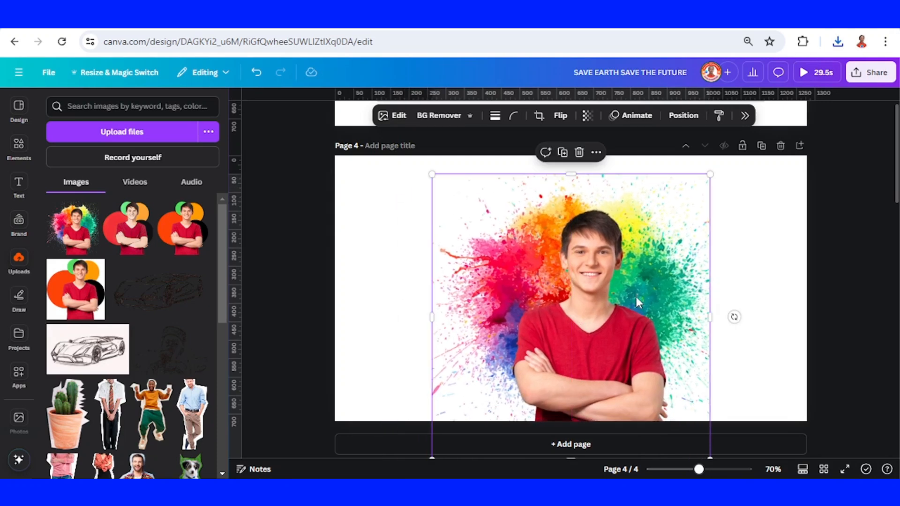
- Find the Cartoon Filter app and use it to cartoonize and replace the young man and paint splash image on page 4
left_click(19, 374)
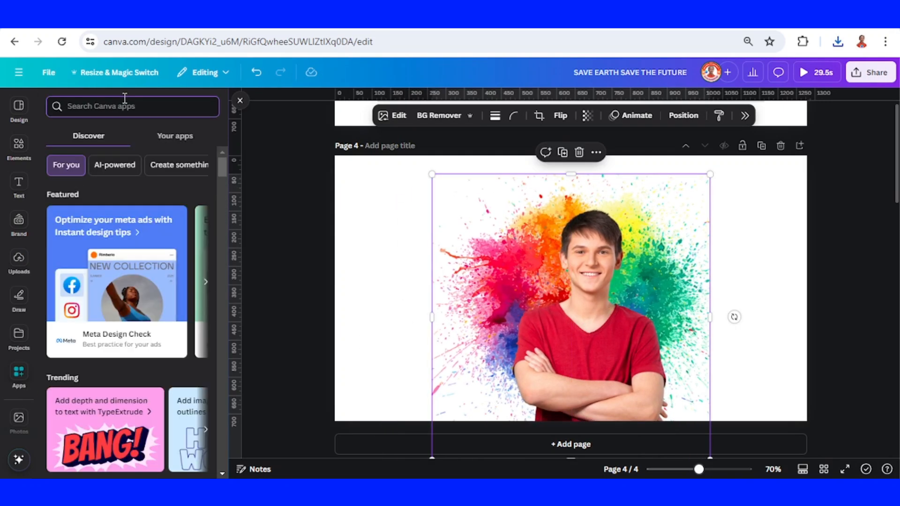
left_click(125, 100)
type("CARTOON")
left_click(127, 196)
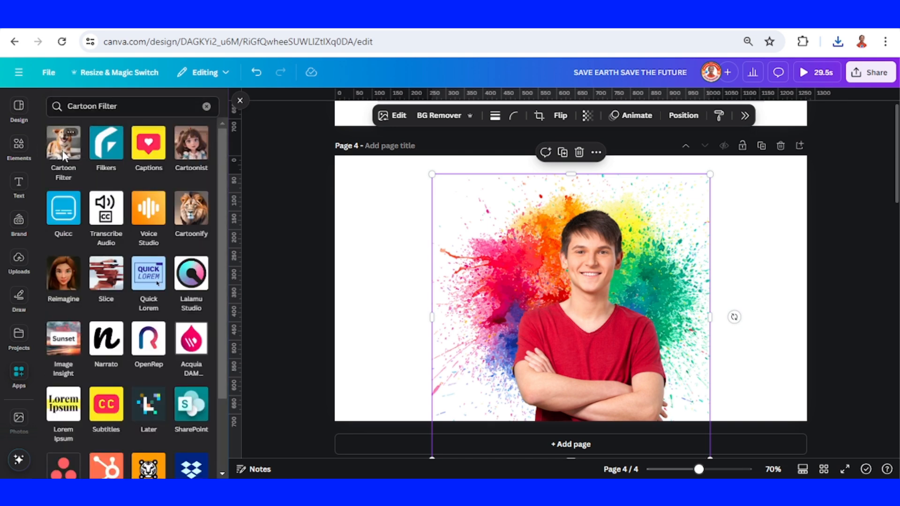
left_click(62, 149)
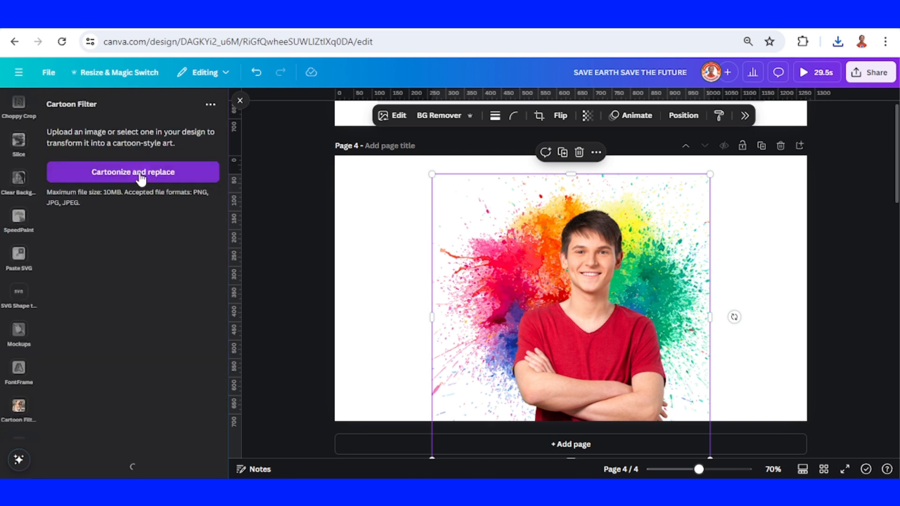
left_click(141, 177)
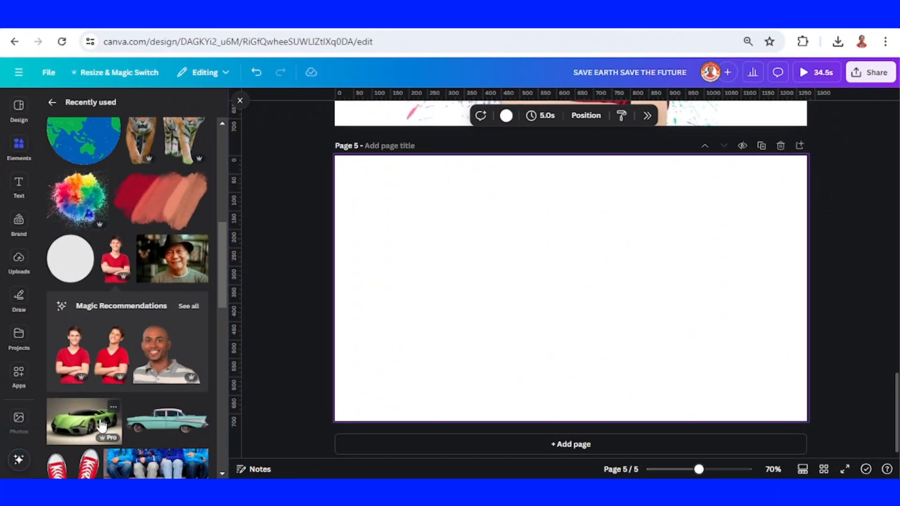
- Add the green Sports Car photo from the recently used elements to blank page 5
left_click(113, 406)
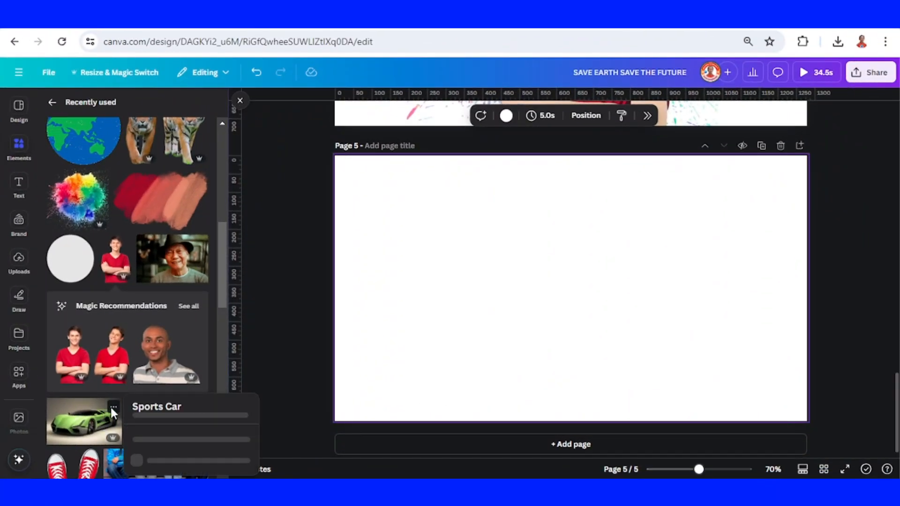
left_click(89, 422)
left_click(89, 422)
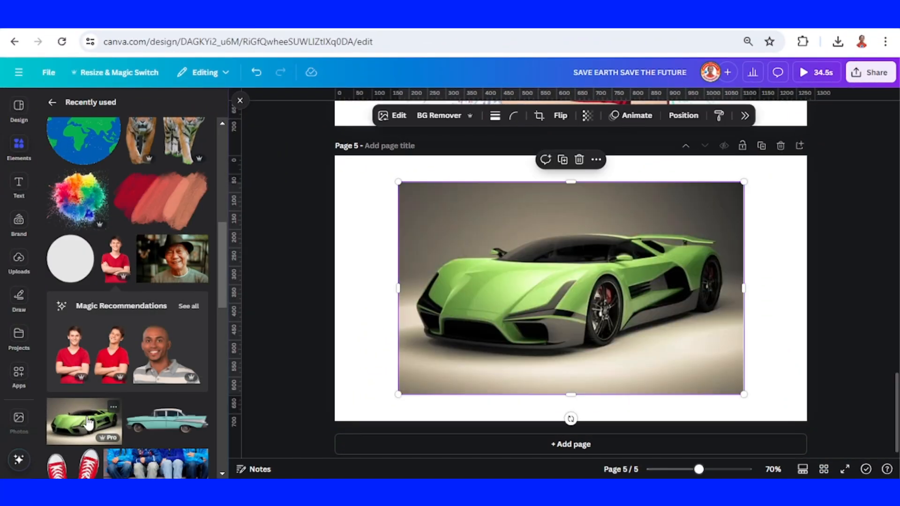
- Search the apps for PHOTO and open Photo To Sketch for the selected sports car photo
left_click(19, 372)
left_click(121, 105)
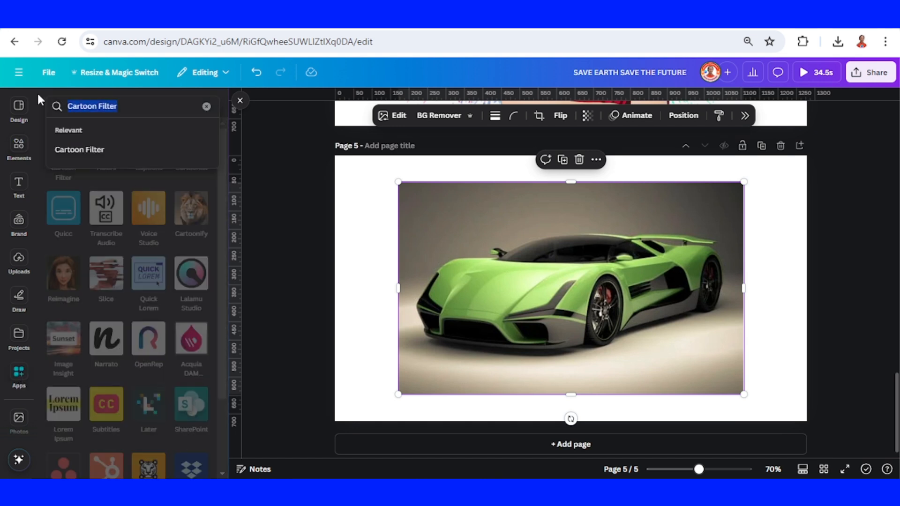
type("PHOTO")
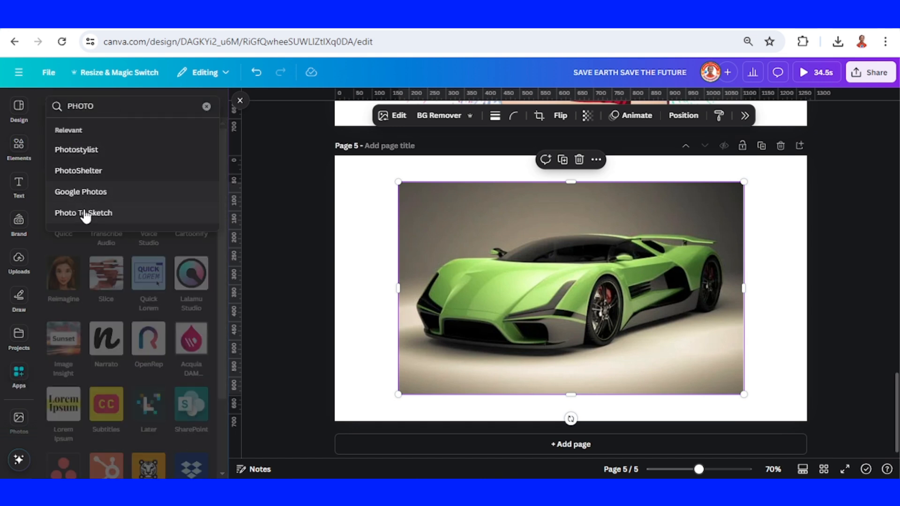
left_click(84, 214)
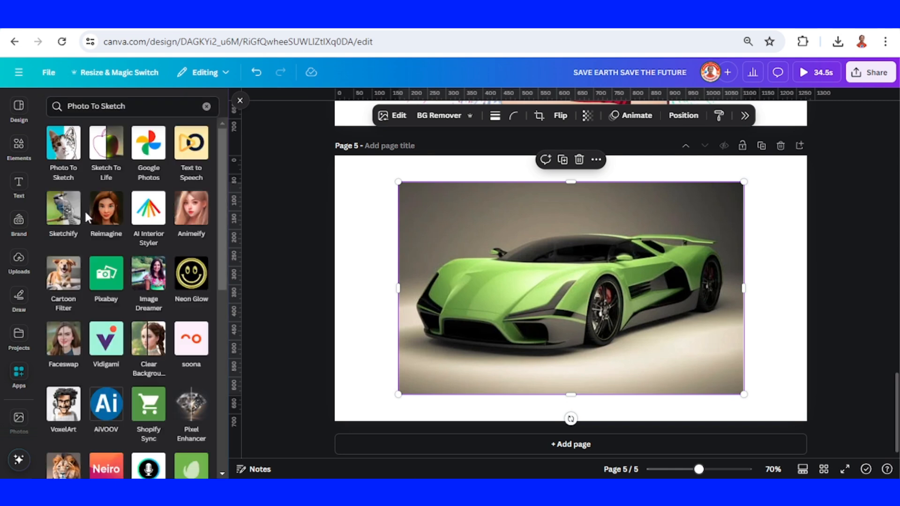
left_click(67, 159)
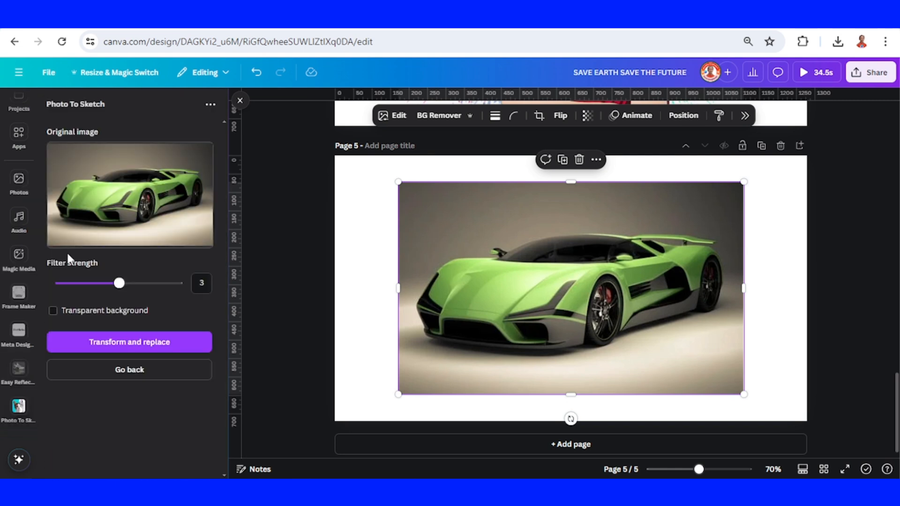
- Transform the sports car photo into a sketch with filter strength 4 and a transparent background, replacing the original
left_click(146, 284)
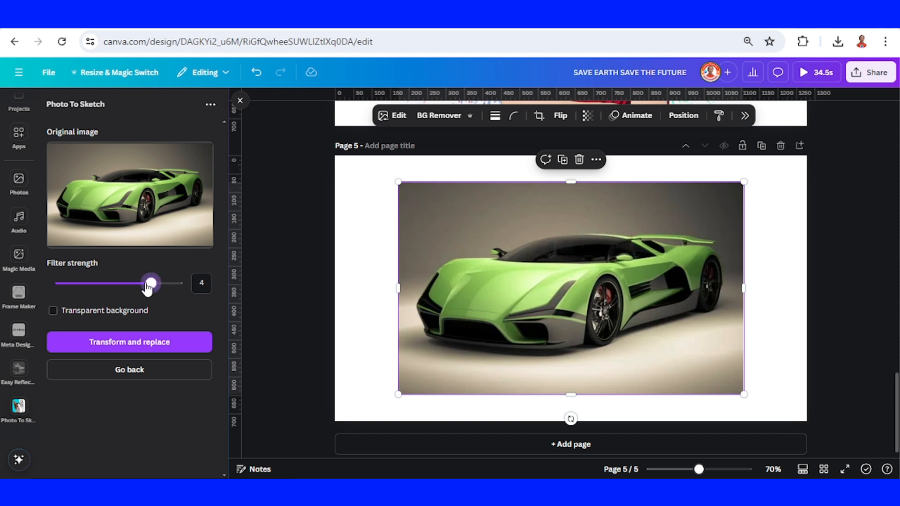
left_click(111, 313)
left_click(53, 313)
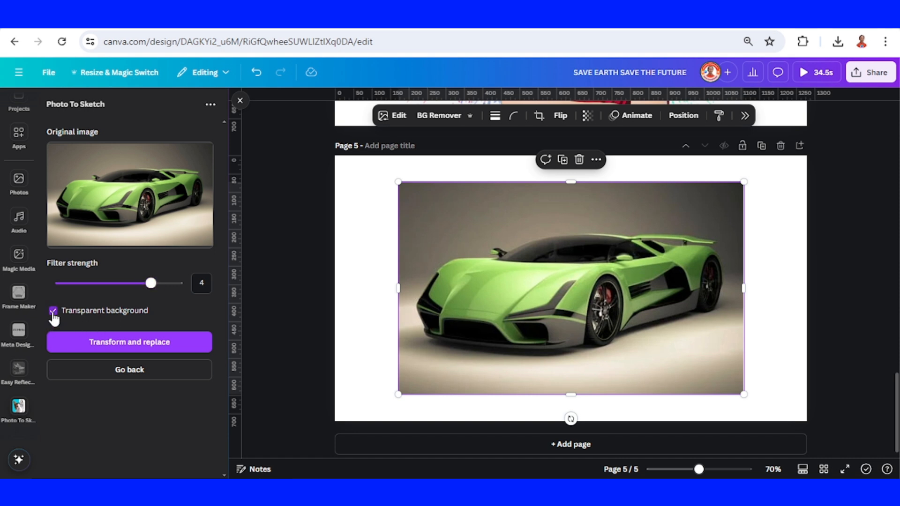
left_click(140, 347)
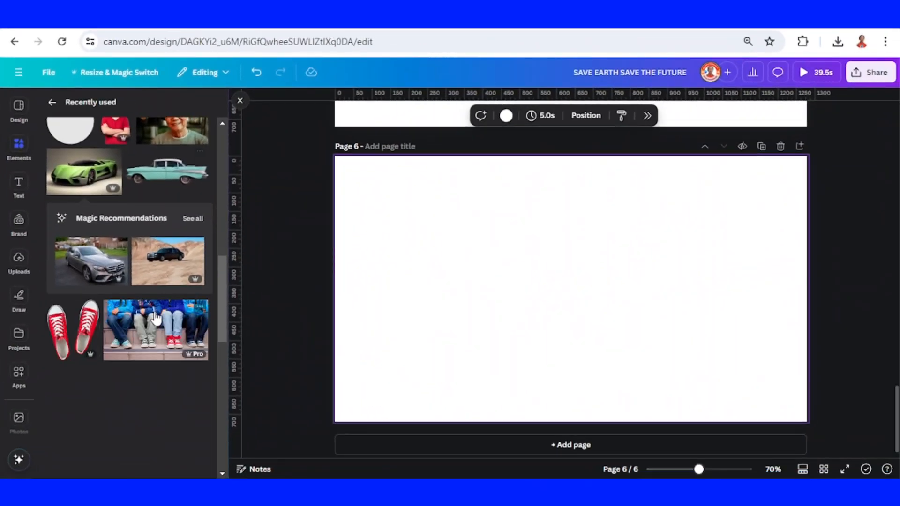
- Add the red sneakers image to blank page 6 and open its colour adjustments
scroll(101, 276, "down", 3)
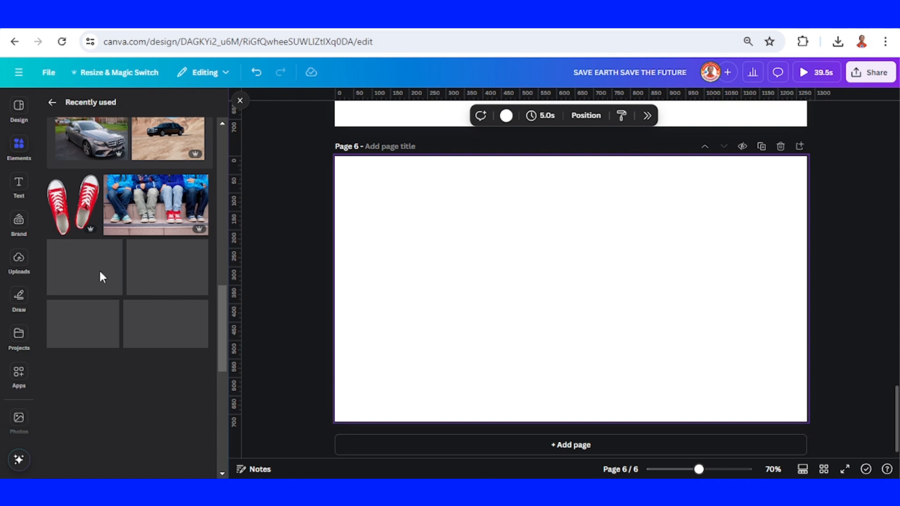
left_click(90, 203)
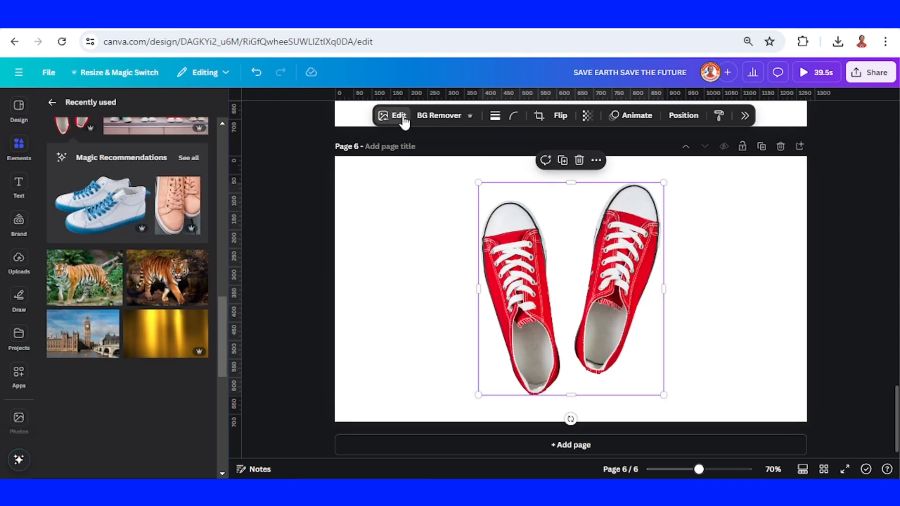
left_click(399, 115)
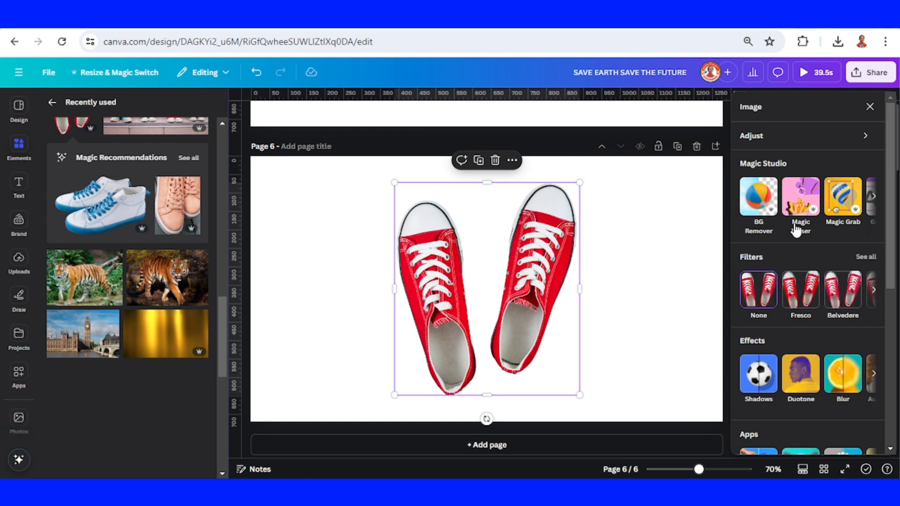
left_click(765, 138)
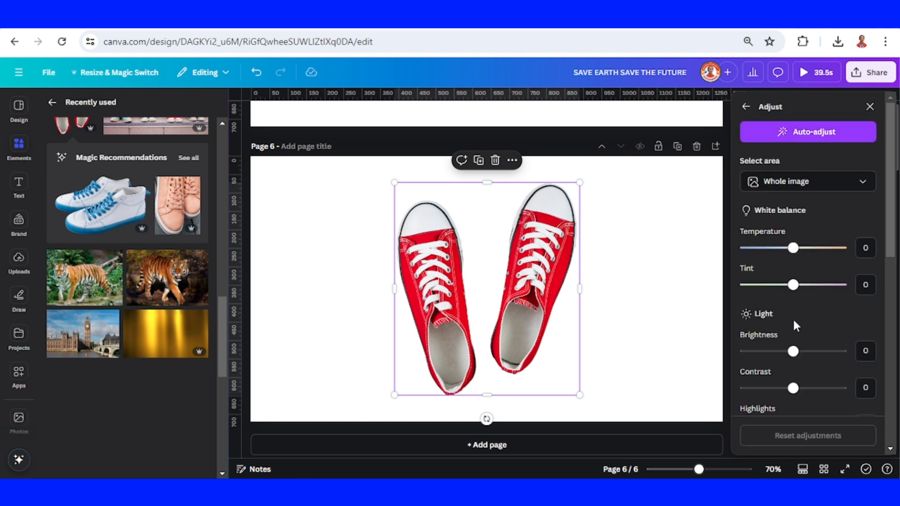
scroll(792, 319, "down", 4)
scroll(795, 326, "down", 4)
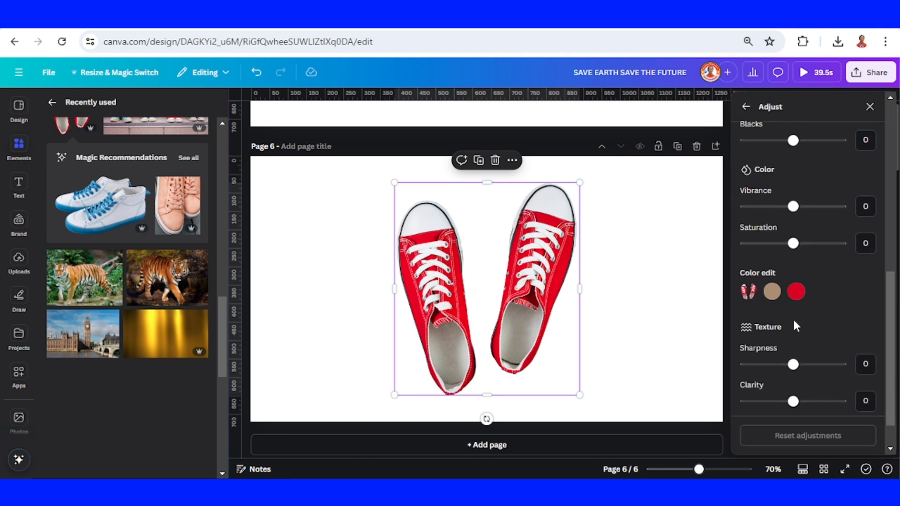
- Recolour the red parts of the sneakers green with a hue of 63, and try out that colour's saturation and brightness
left_click(797, 292)
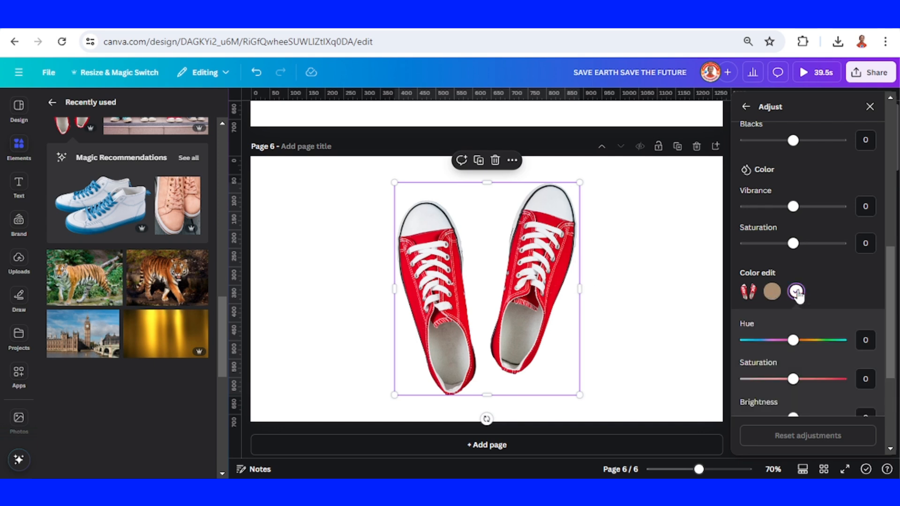
scroll(799, 298, "down", 2)
left_click_drag(793, 271, 825, 281)
left_click_drag(796, 316, 744, 316)
left_click(794, 314)
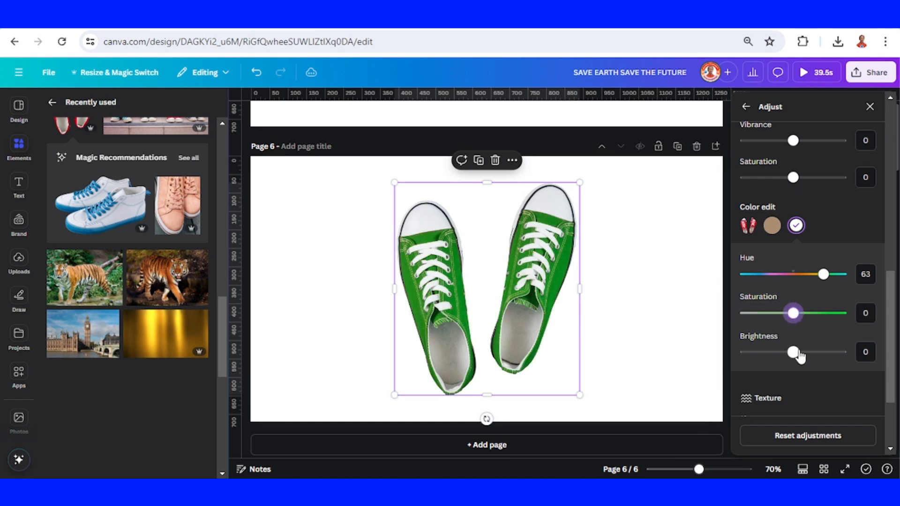
mouse_move(794, 357)
left_mouse_down()
mouse_move(824, 361)
mouse_move(773, 361)
mouse_move(790, 362)
left_mouse_up()
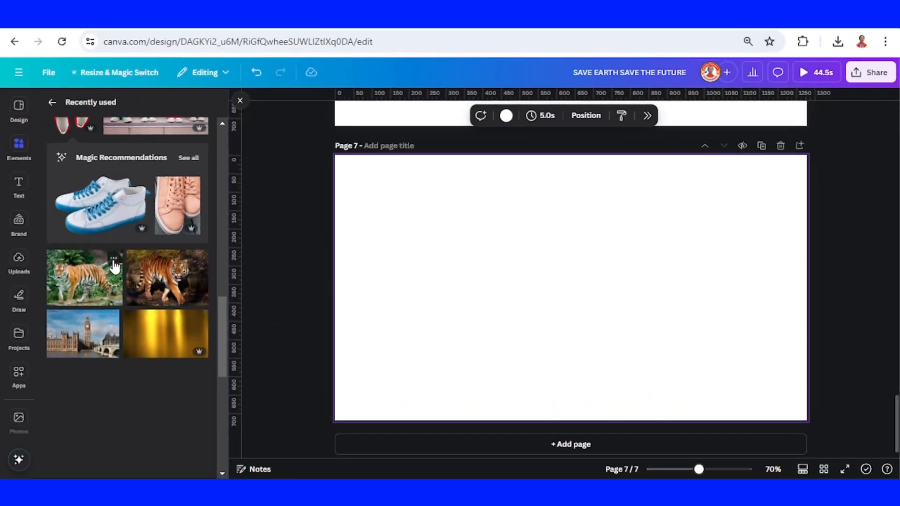
- Add the Tiger in the Wild photo from the recently used elements to blank page 7
left_click(114, 259)
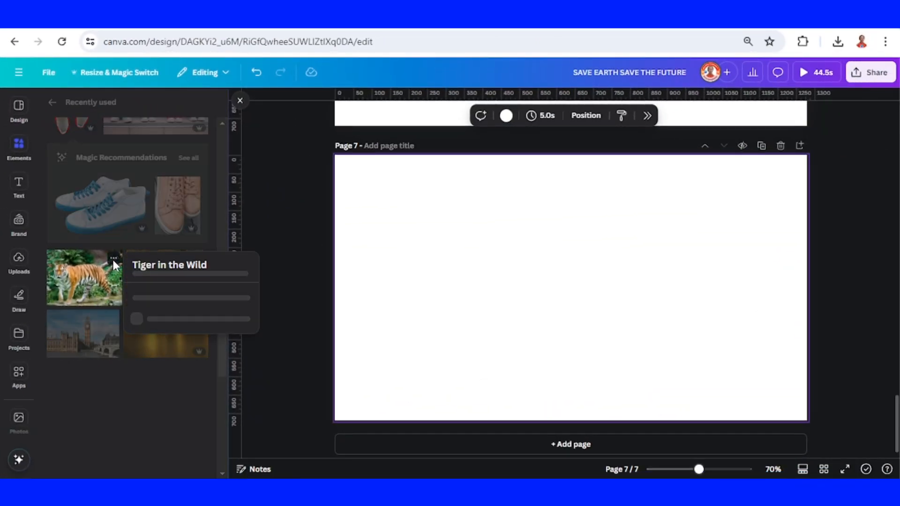
left_click(95, 284)
left_click(94, 283)
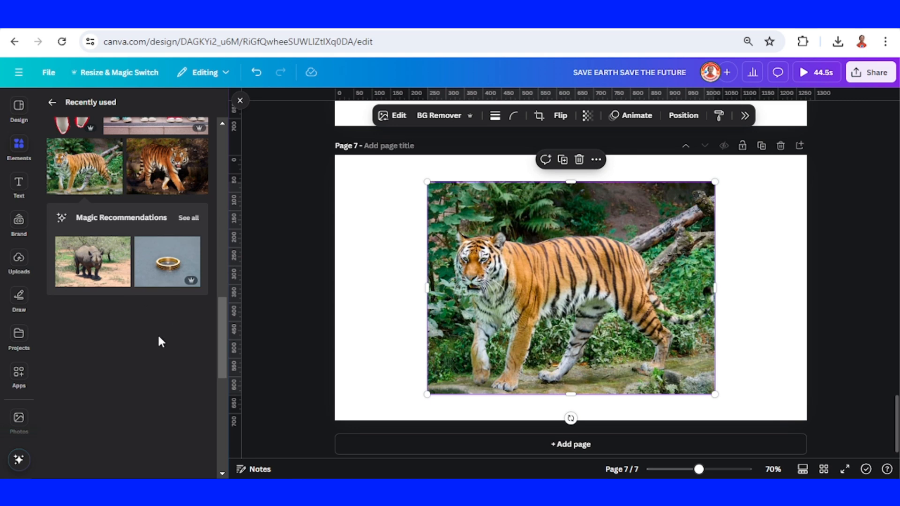
- Search the apps for FONT, open FontFrame and set its text to TIGER
left_click(18, 378)
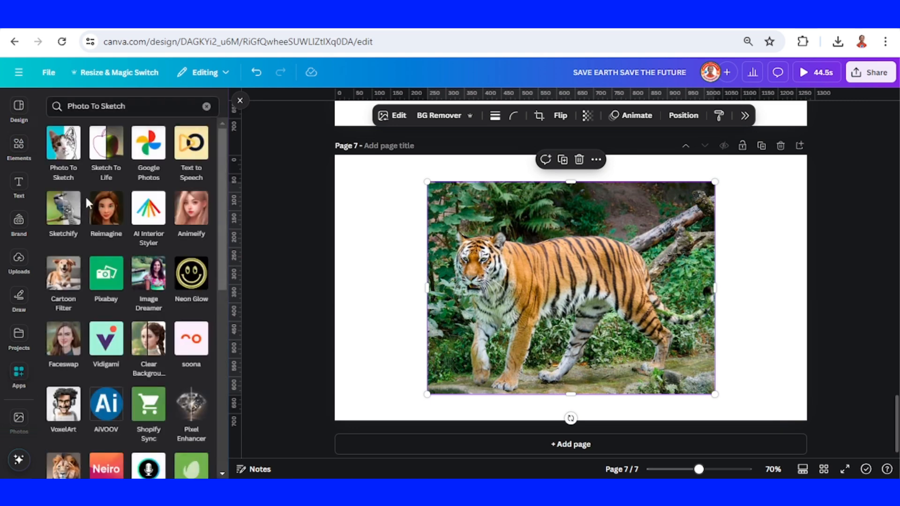
left_click(136, 106)
type("FONT")
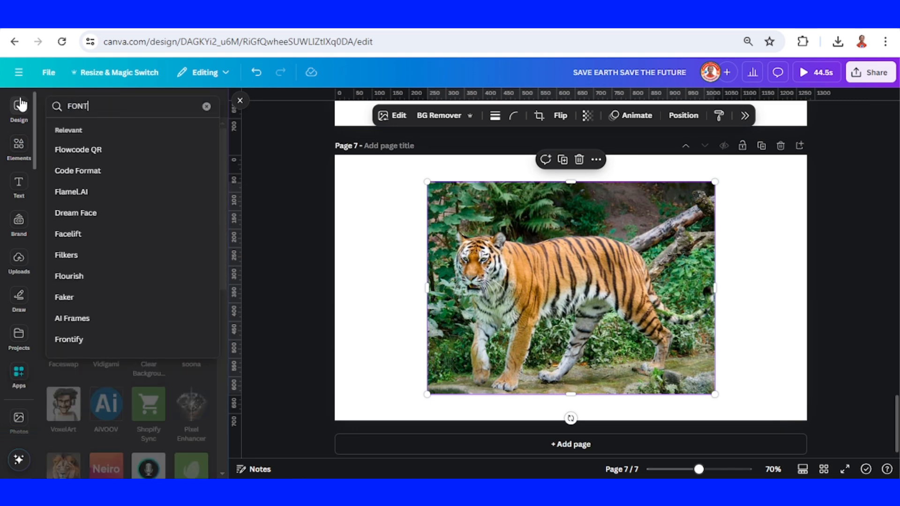
key("Return")
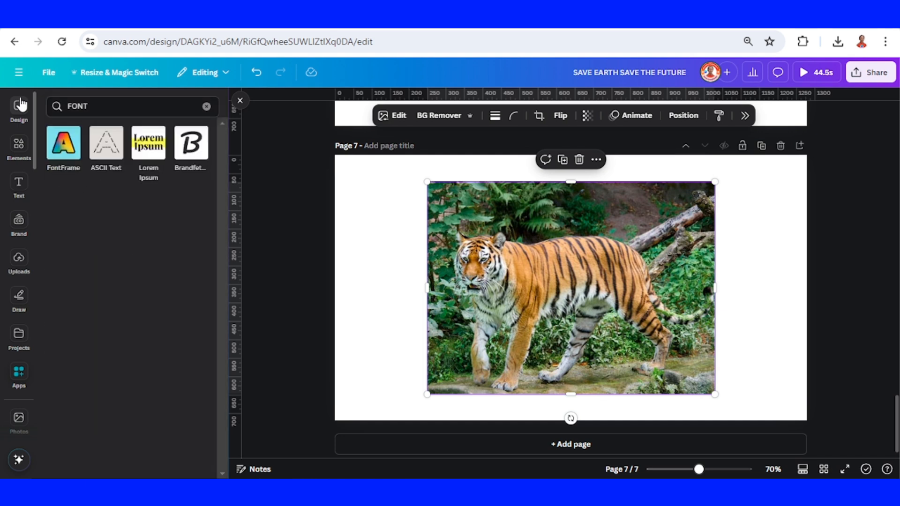
left_click(59, 154)
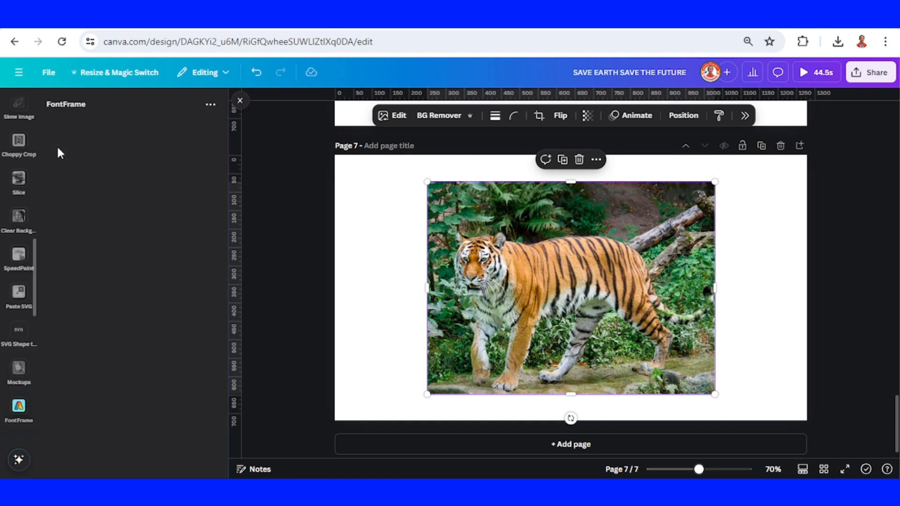
left_click(111, 431)
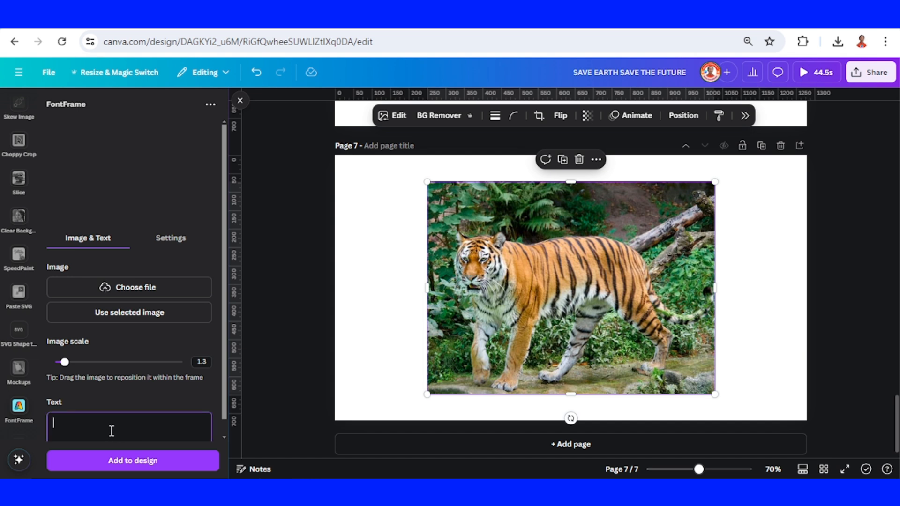
type("TIGER")
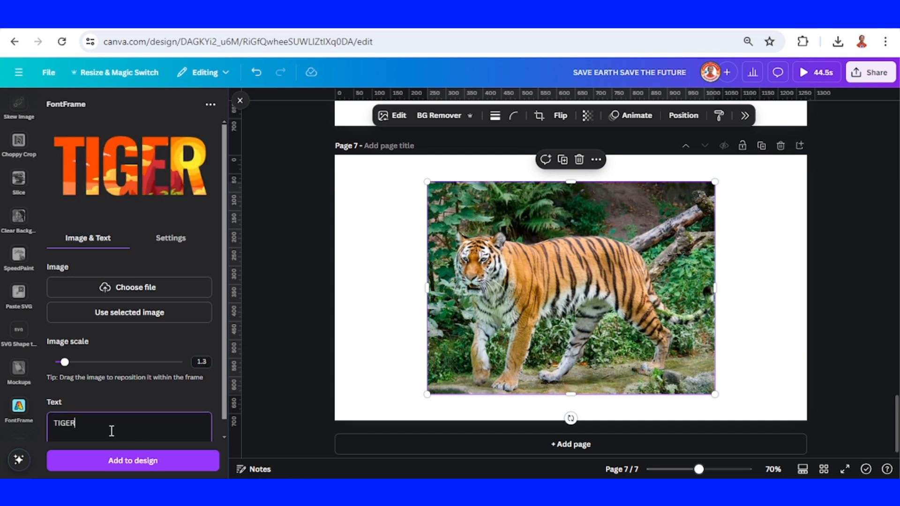
- Try a thick outline on the TIGER lettering, return outline thickness to 0 and set letter spacing to 0
left_click(171, 240)
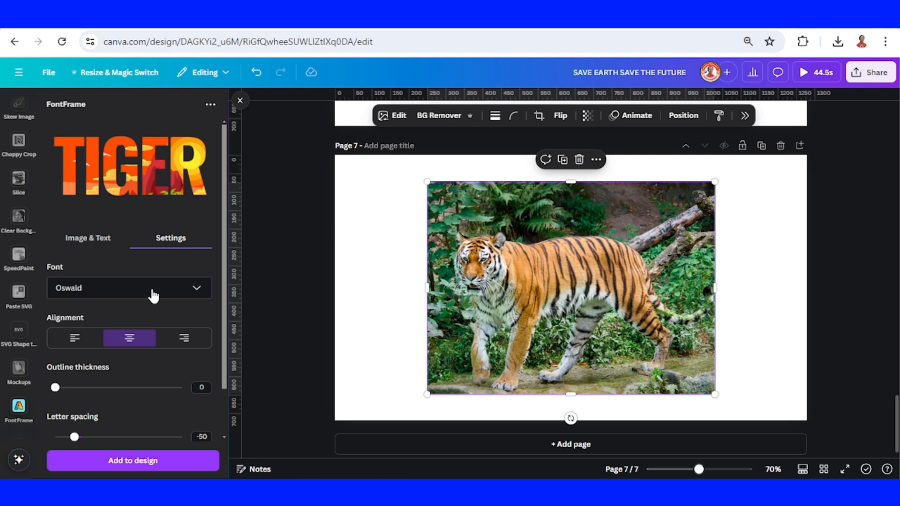
scroll(153, 295, "down", 2)
left_click_drag(55, 332, 148, 334)
scroll(162, 324, "up", 2)
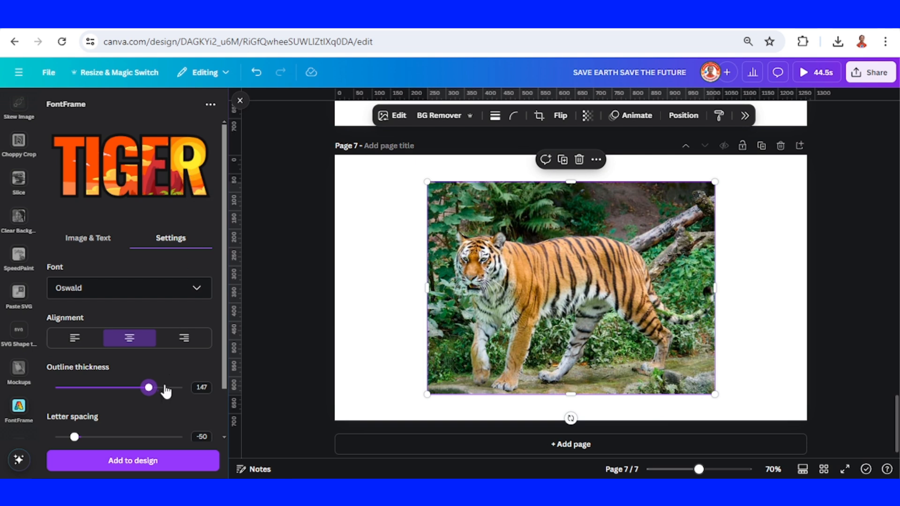
left_click_drag(133, 393, 80, 437)
scroll(153, 370, "down", 2)
scroll(145, 394, "down", 2)
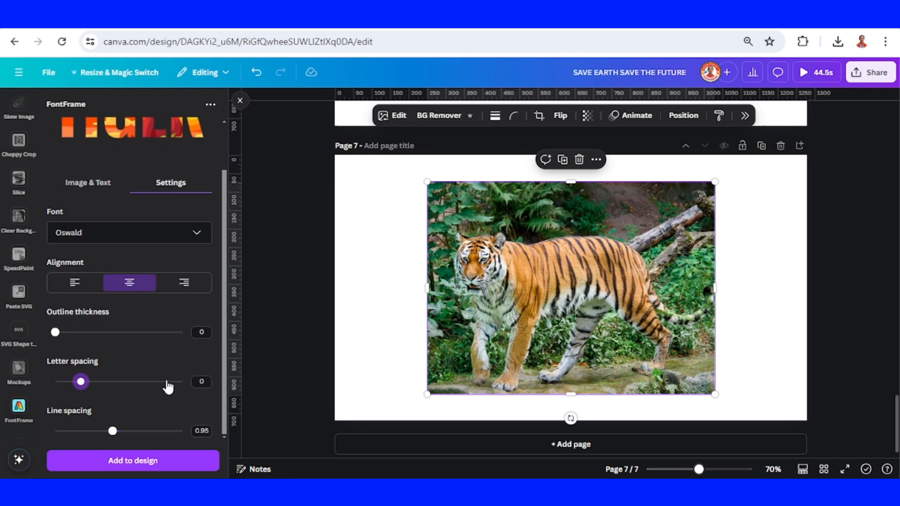
scroll(168, 386, "up", 2)
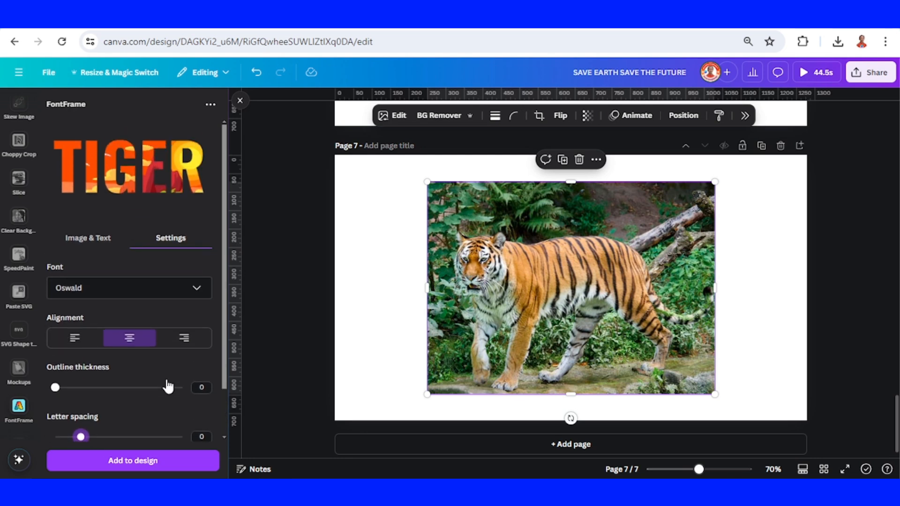
- Fill the TIGER lettering with the selected tiger photo
left_click(87, 239)
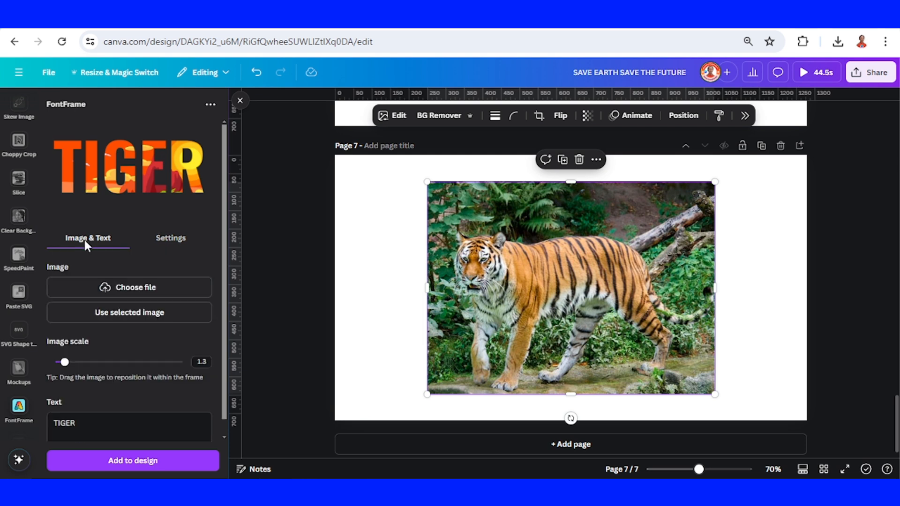
left_click(136, 316)
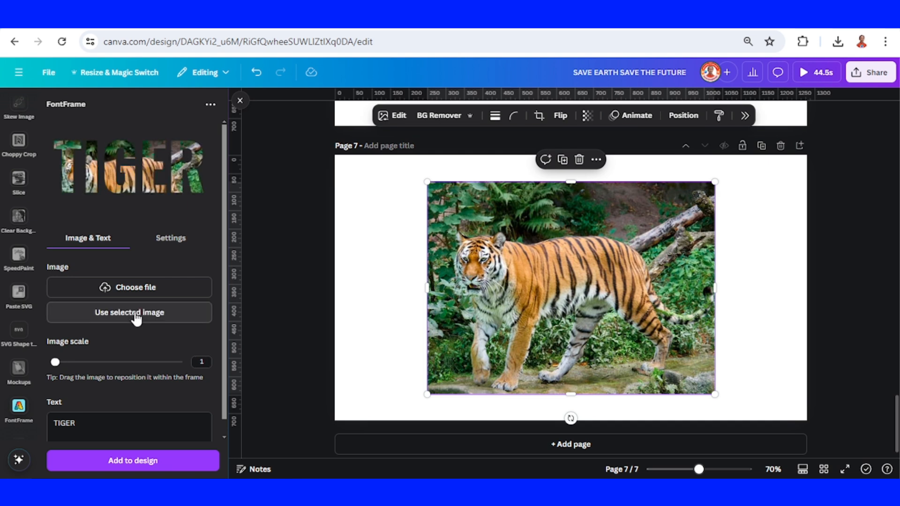
- Scale the photo inside the TIGER lettering to 1.5, reposition it within the letters and add the lettering to page 7
left_click_drag(131, 172, 144, 157)
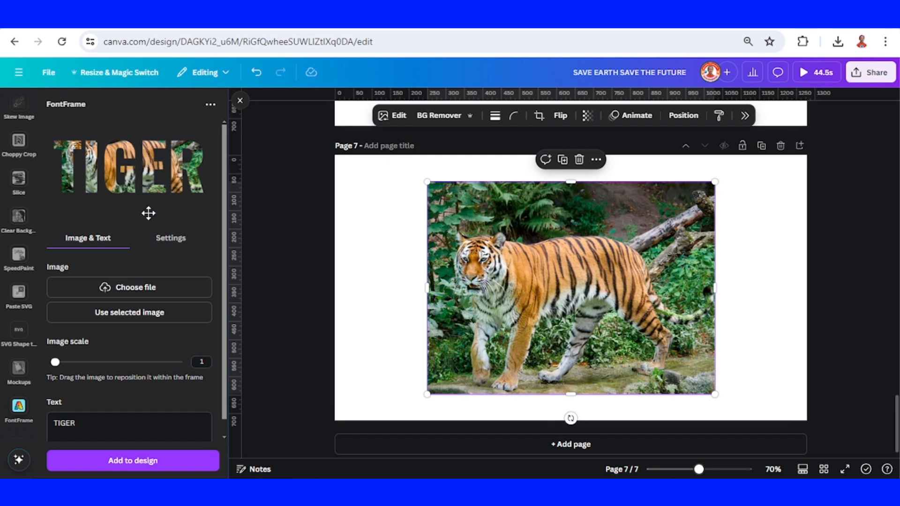
left_click_drag(56, 366, 71, 371)
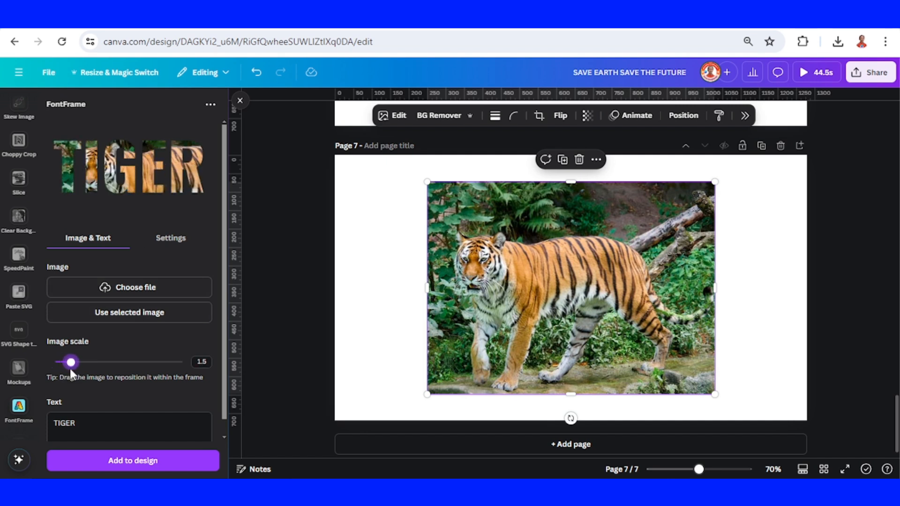
left_click_drag(140, 188, 135, 179)
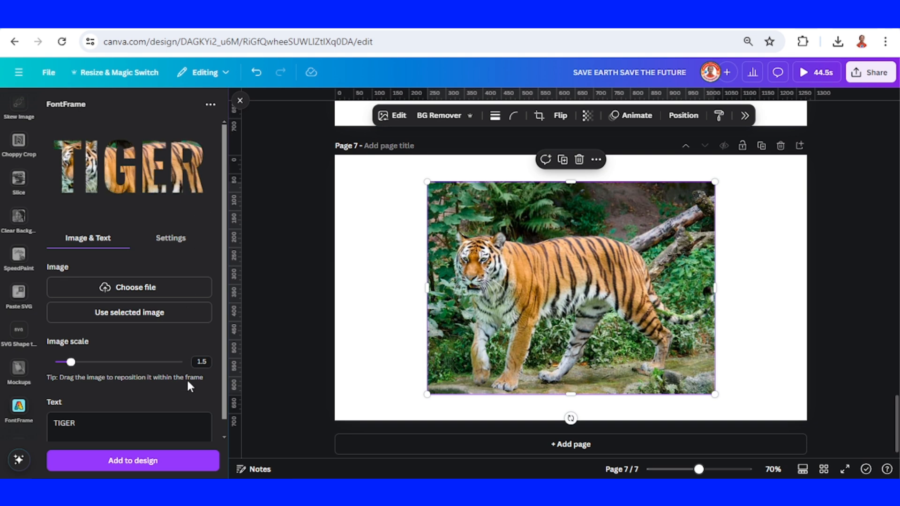
left_click(175, 468)
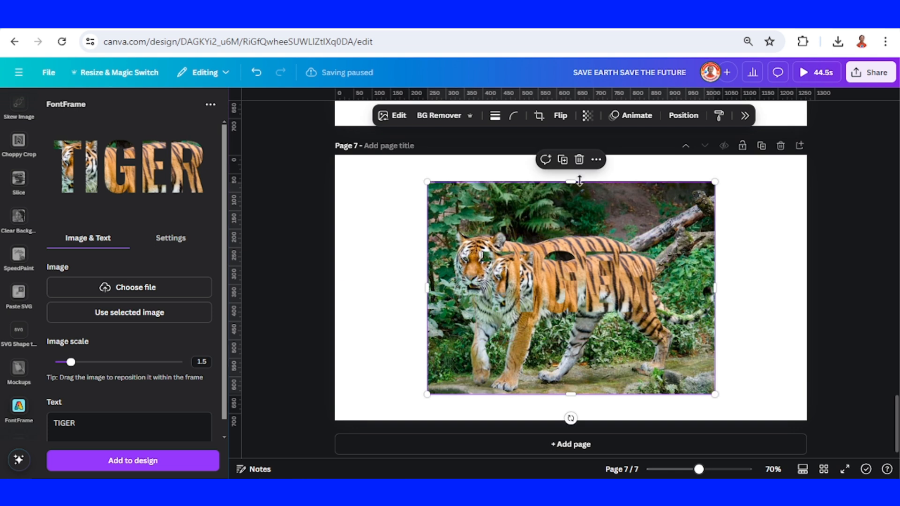
- Delete the original tiger photo, then enlarge the TIGER lettering and centre it to fill most of page 7
left_click(579, 161)
left_click(593, 270)
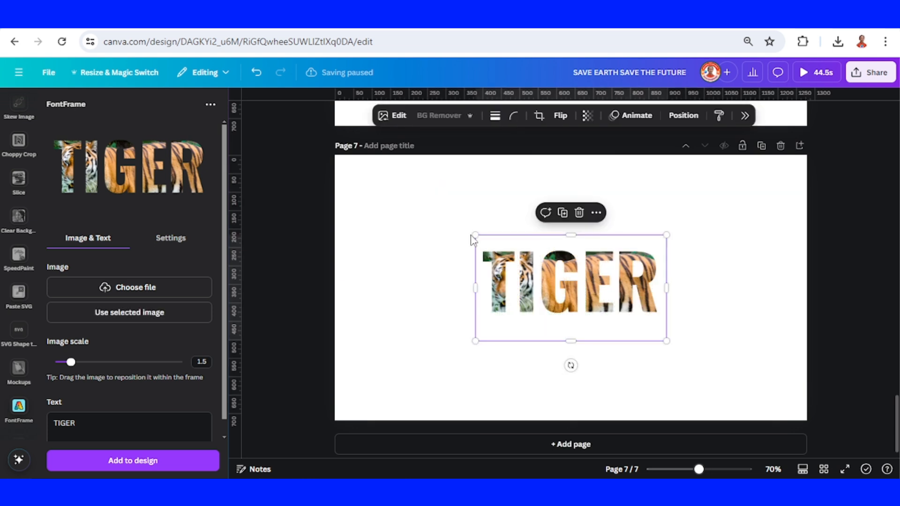
left_click_drag(472, 236, 334, 157)
left_click_drag(547, 253, 655, 295)
left_click(749, 326)
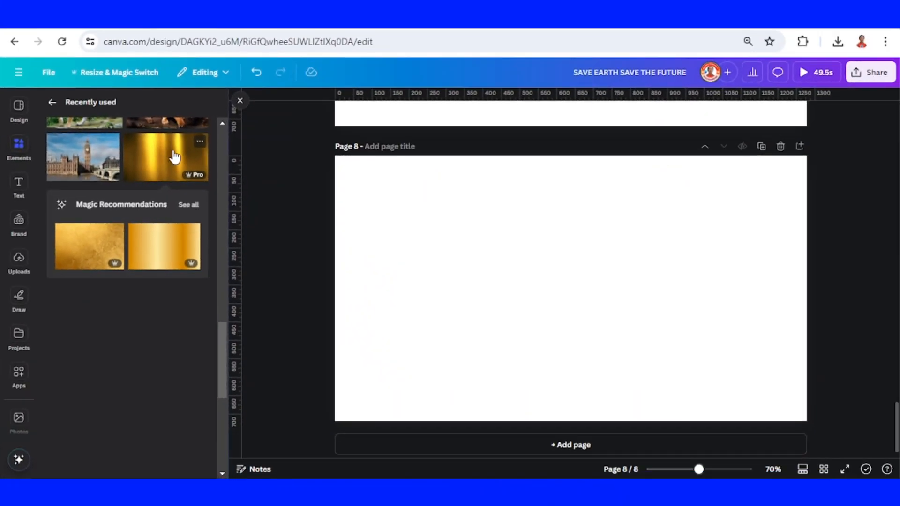
- Add the gold gradient image from the recently used elements to page 8 and open the FontFrame app
left_click(174, 157)
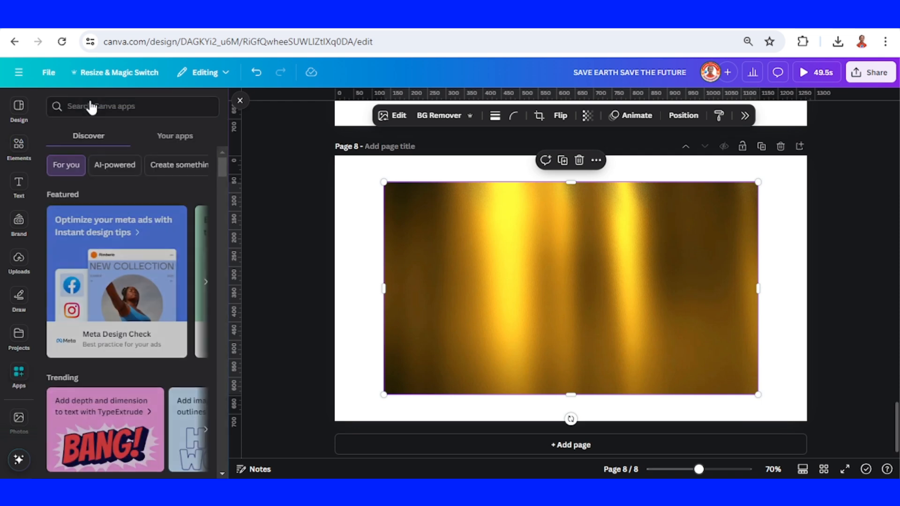
left_click(92, 104)
type("FONT")
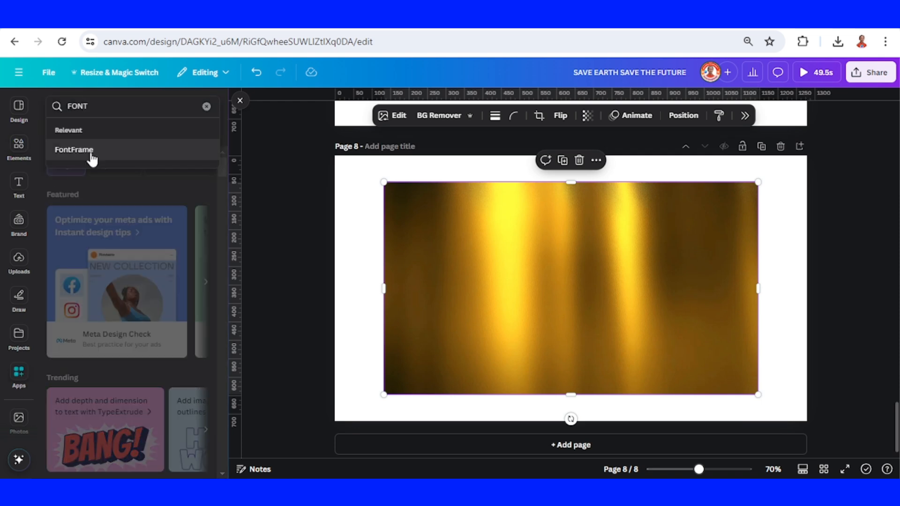
left_click(90, 153)
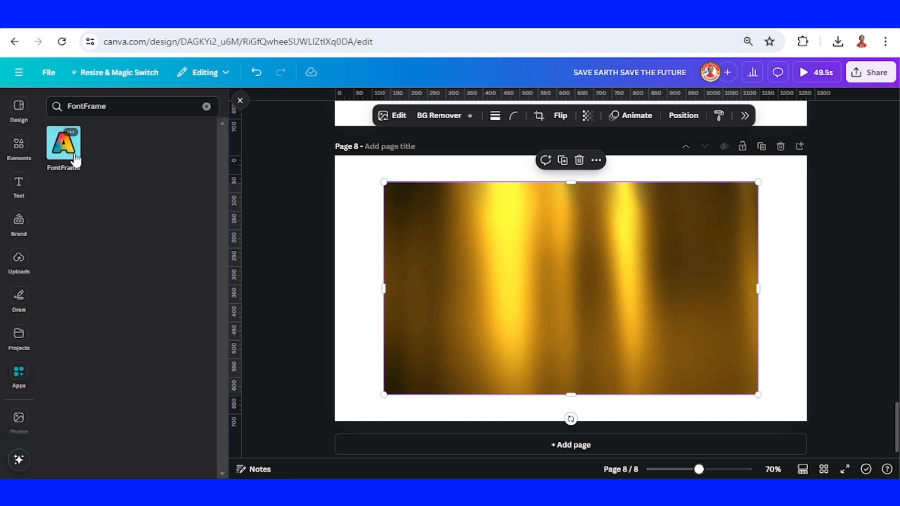
left_click(66, 155)
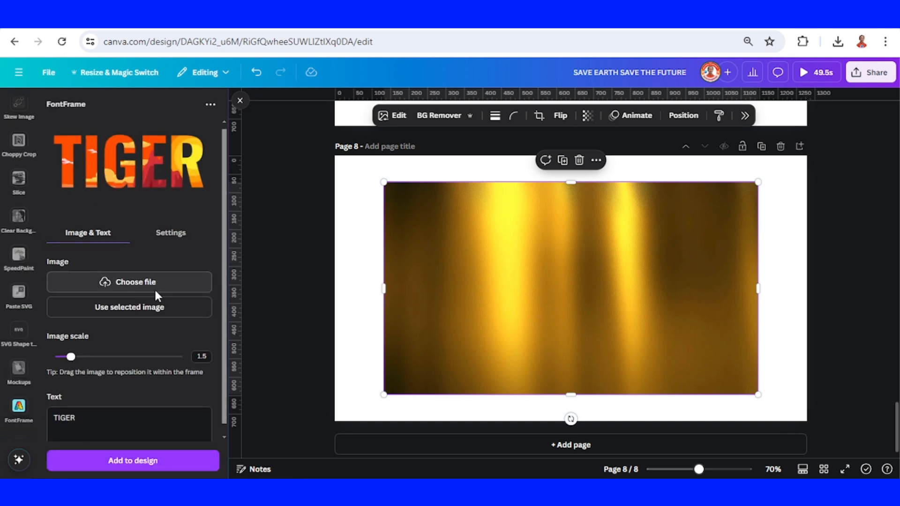
- Set the FontFrame text to GOLD and fill it with the selected gold image
scroll(157, 295, "down", 1)
triple_click(102, 405)
type("GOLD")
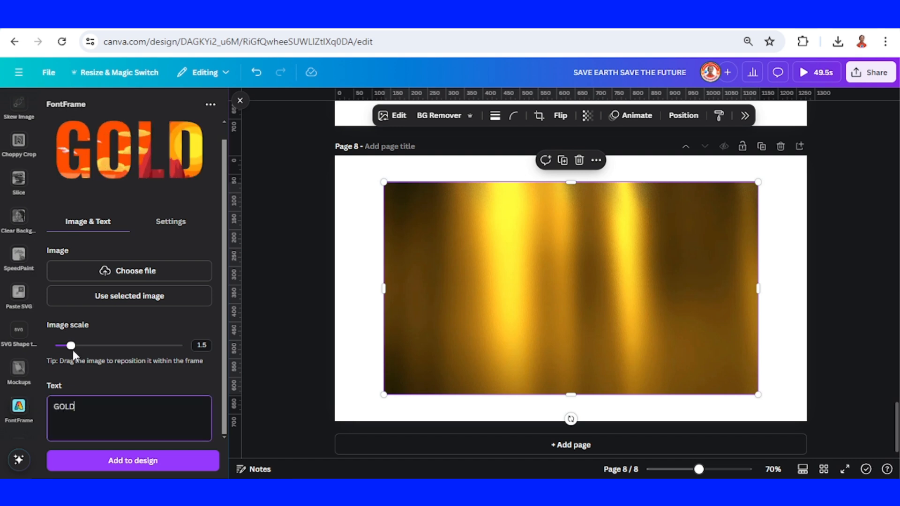
left_click(123, 303)
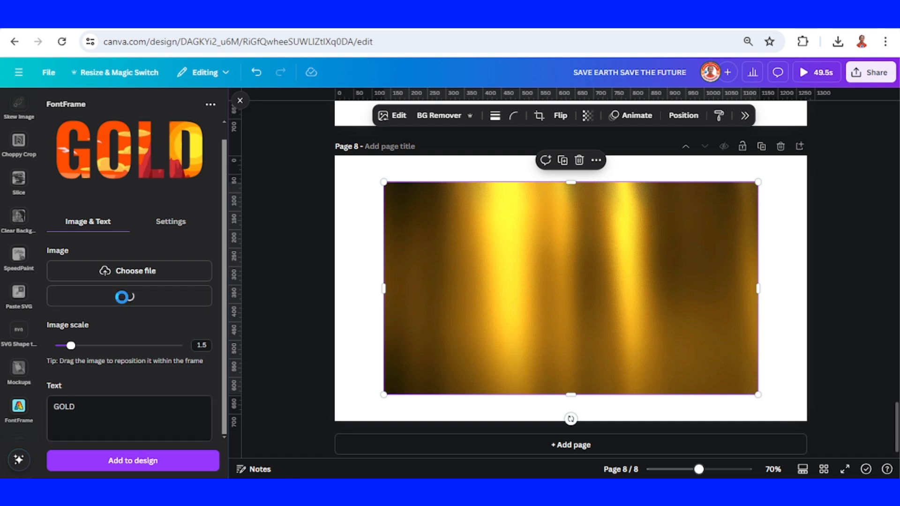
- Set the GOLD lettering's outline thickness to 0 and add the lettering to page 8
left_click(172, 222)
mouse_move(59, 374)
left_mouse_down()
mouse_move(115, 374)
mouse_move(54, 374)
left_mouse_up()
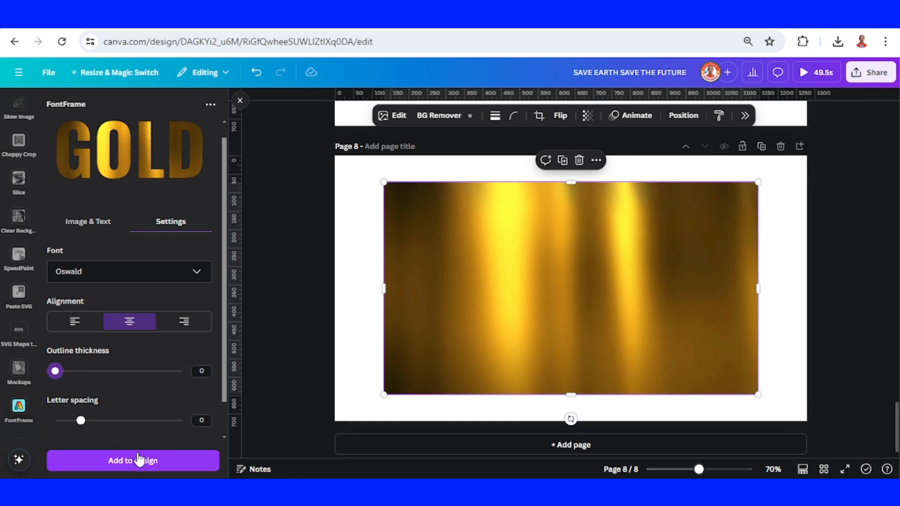
left_click(150, 461)
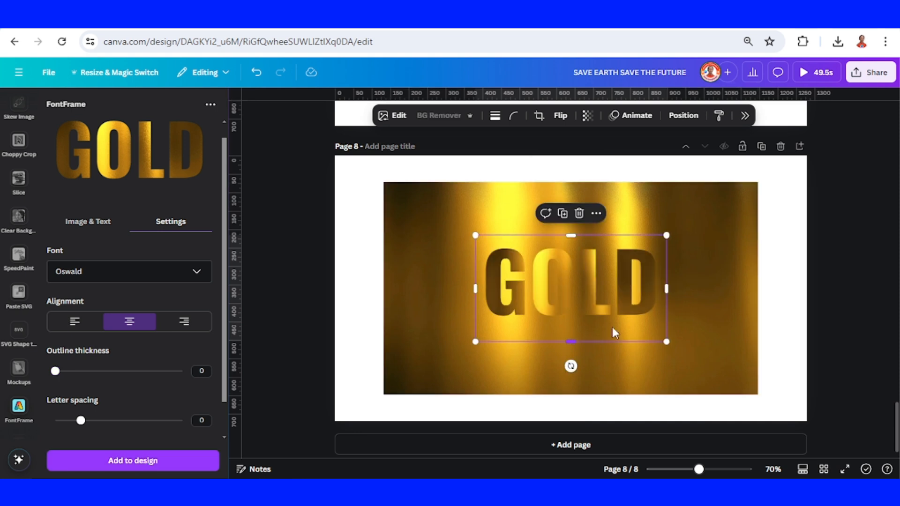
- Delete the gold image behind the lettering, then enlarge and centre the GOLD lettering on page 8
left_click(732, 259)
left_click(584, 163)
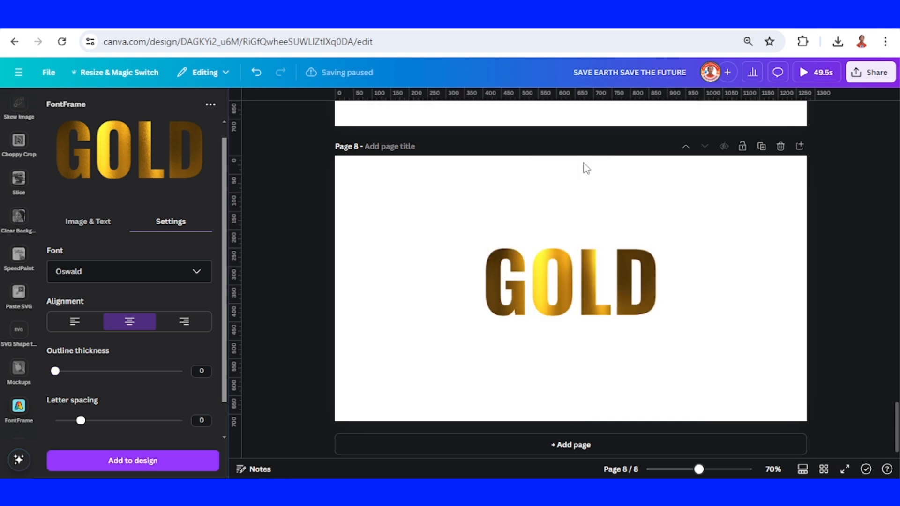
left_click(638, 304)
left_click_drag(666, 235, 803, 157)
left_click_drag(747, 258, 671, 301)
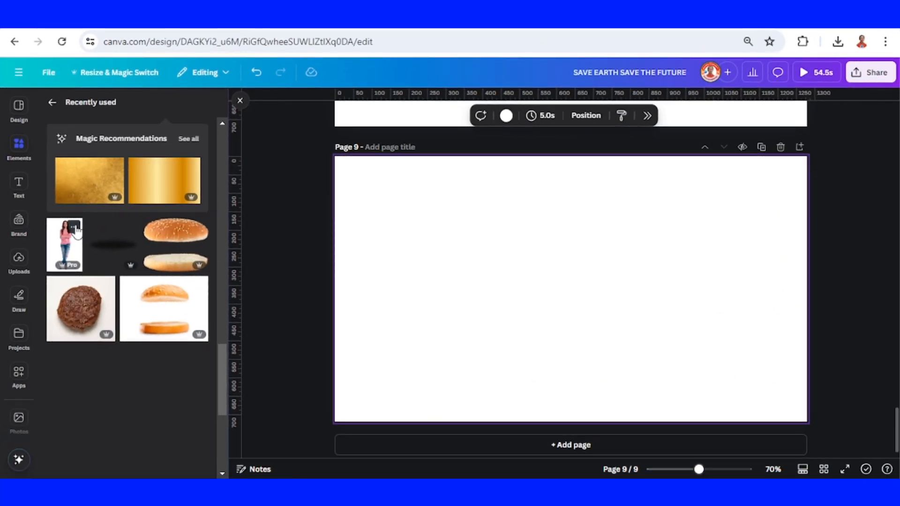
- Place two side-by-side copies of the Attractive woman standing photo, with the background removed, on page 9
left_click(74, 228)
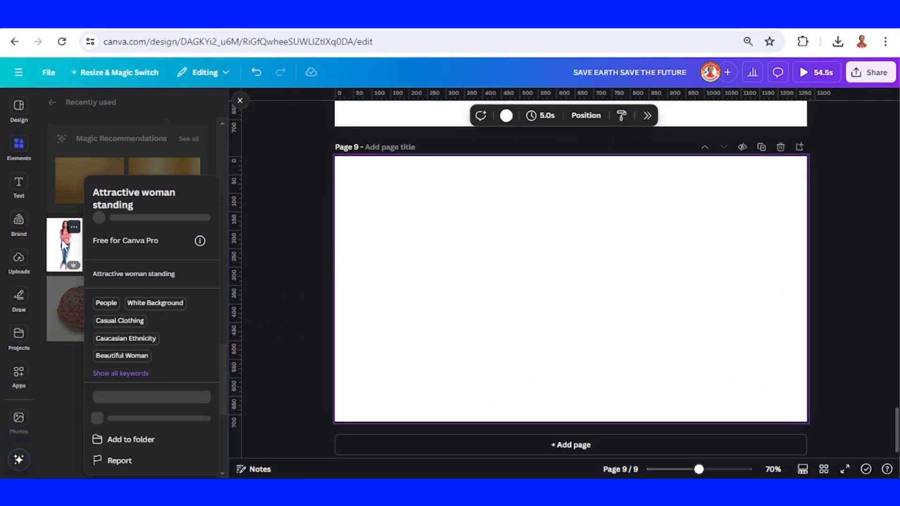
left_click(61, 239)
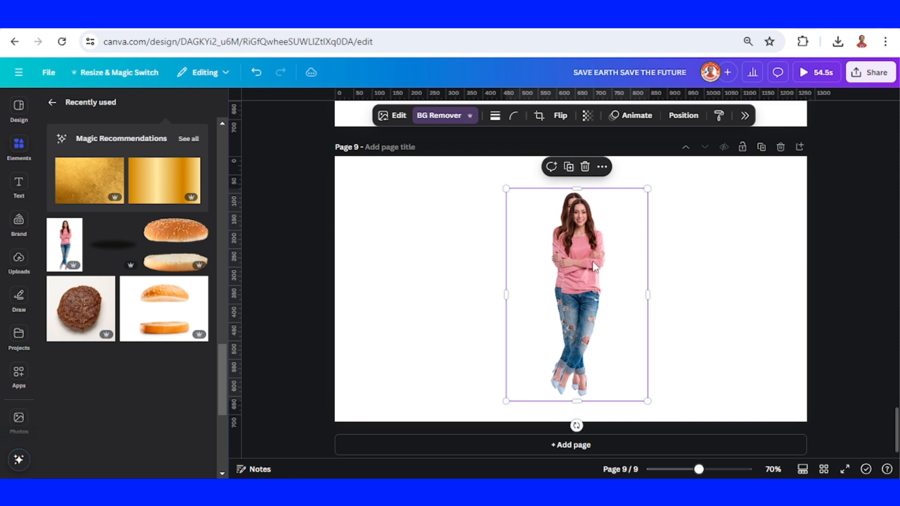
left_click(562, 161)
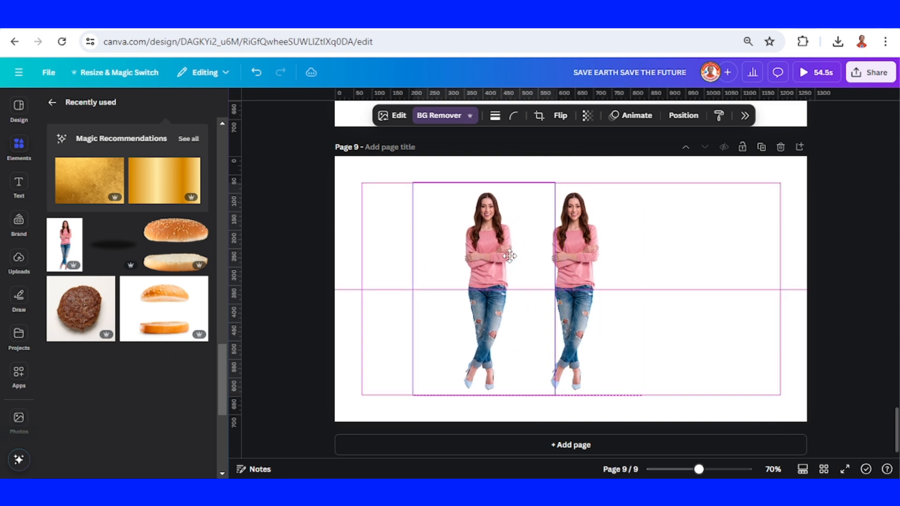
- Turn the selected copy of the woman into a silhouette with a Custom duotone, making the highlights black and the shadows #000000
left_click(397, 117)
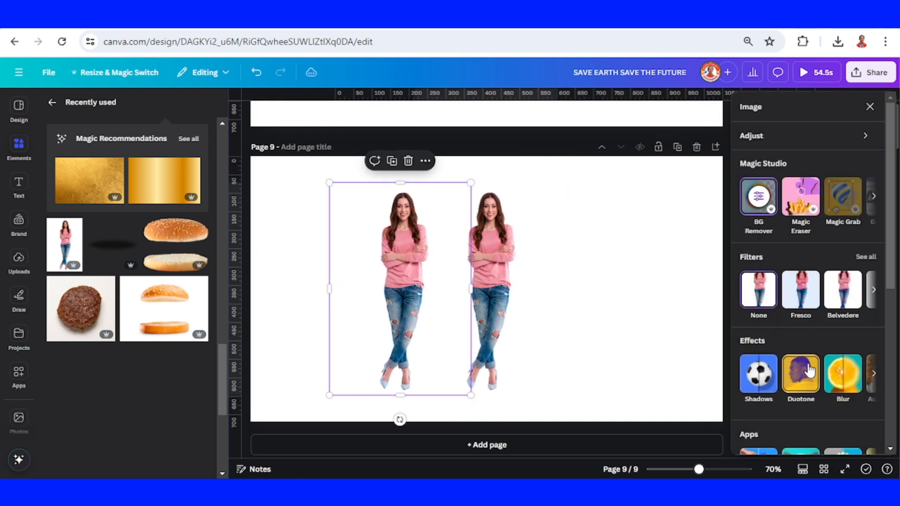
left_click(804, 382)
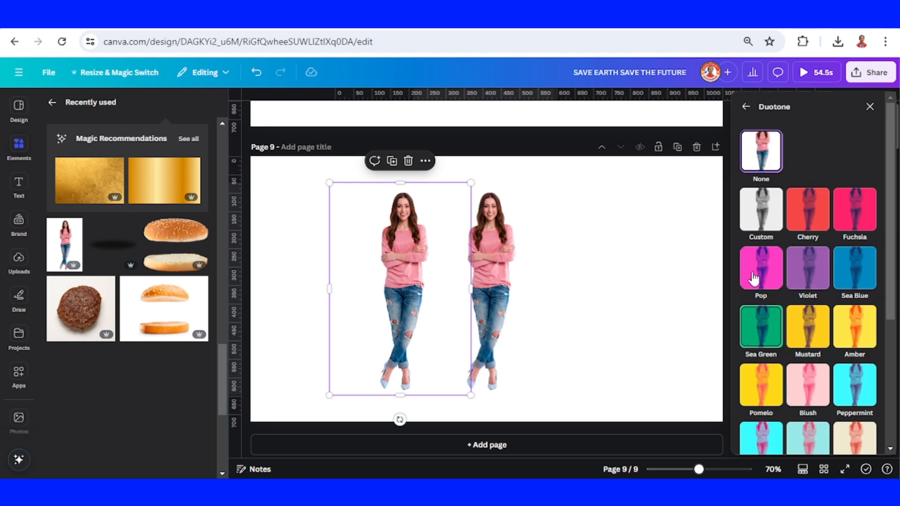
left_click(761, 216)
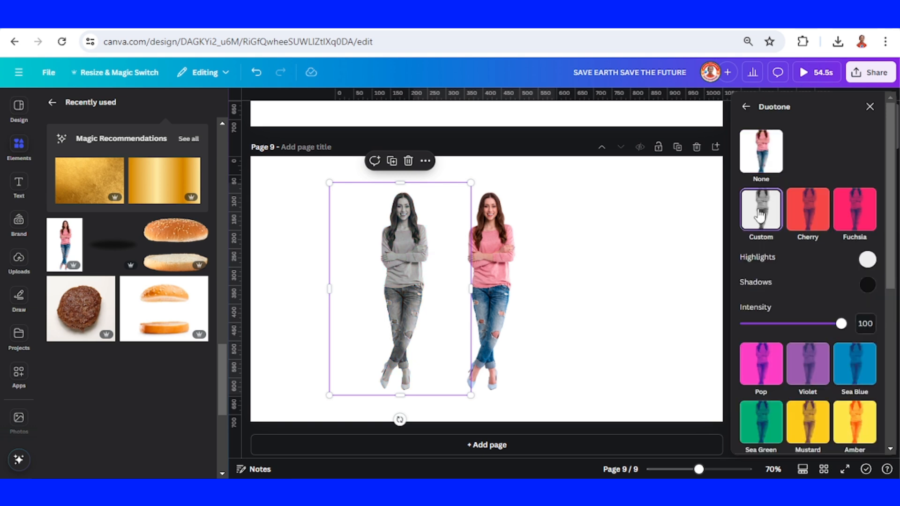
left_click(867, 259)
left_click_drag(743, 339, 738, 346)
left_click(815, 260)
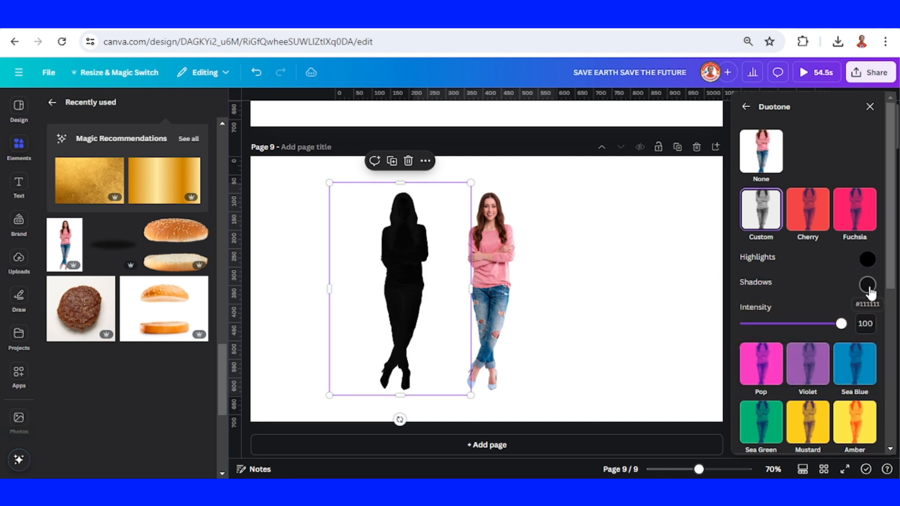
left_click(867, 285)
left_click(738, 366)
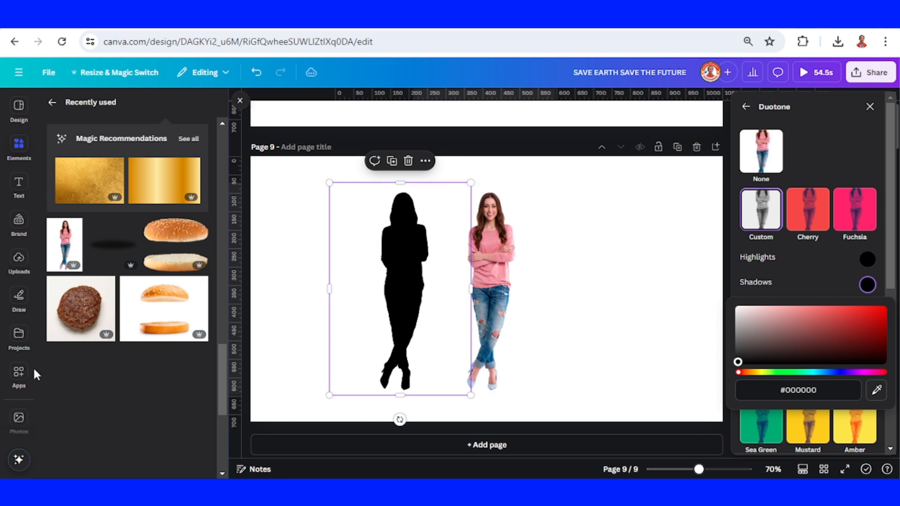
- Search the apps for SKEW and open Skew Image for the selected silhouette
left_click(19, 372)
left_click(46, 106)
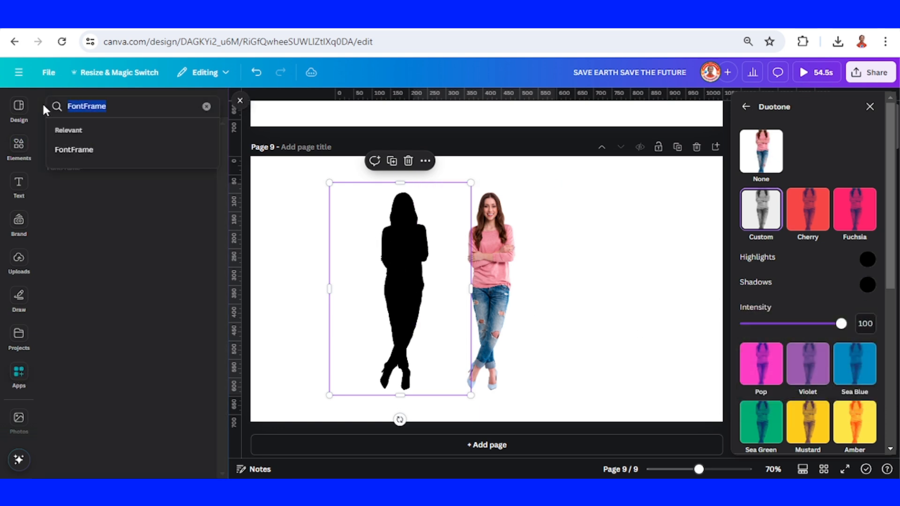
key("BackSpace")
type("SKEW")
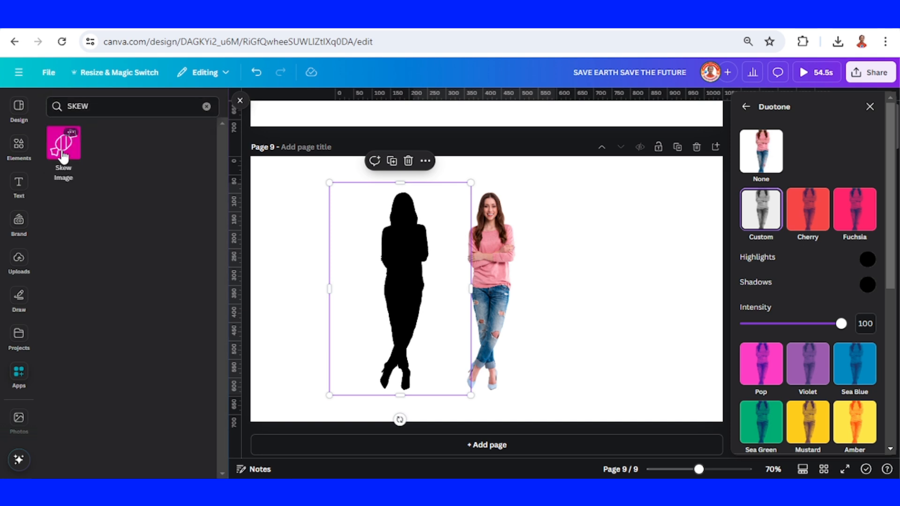
left_click(63, 147)
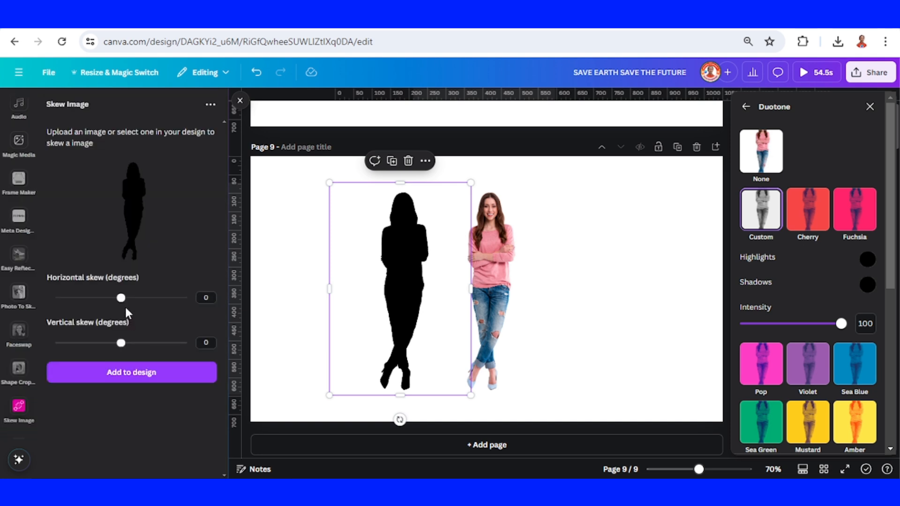
- Skew the silhouette -26 degrees horizontally and -10 degrees vertically, and add it to page 9
left_click_drag(121, 299, 99, 299)
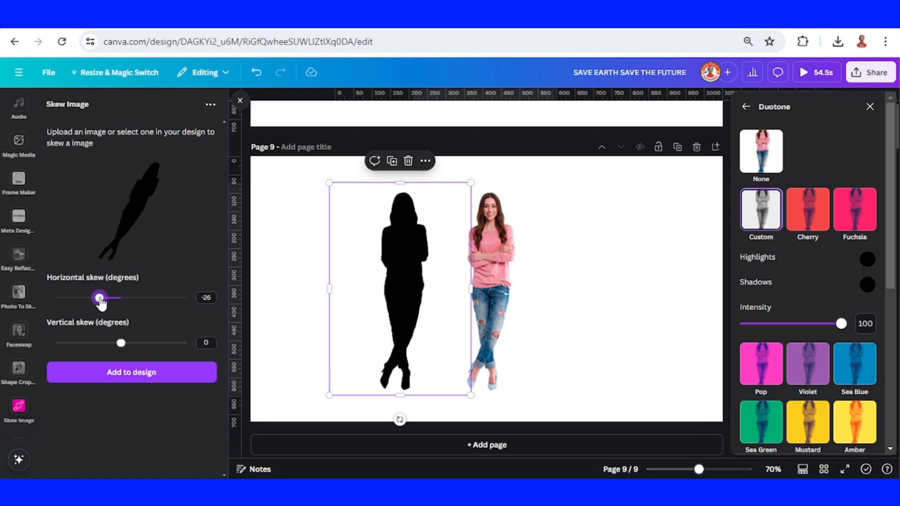
mouse_move(122, 346)
left_mouse_down()
mouse_move(131, 348)
mouse_move(114, 348)
left_mouse_up()
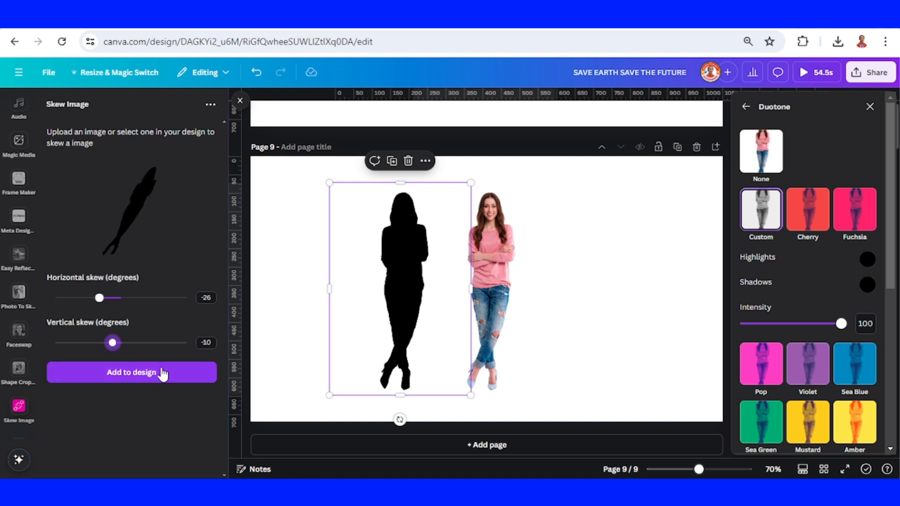
left_click(121, 375)
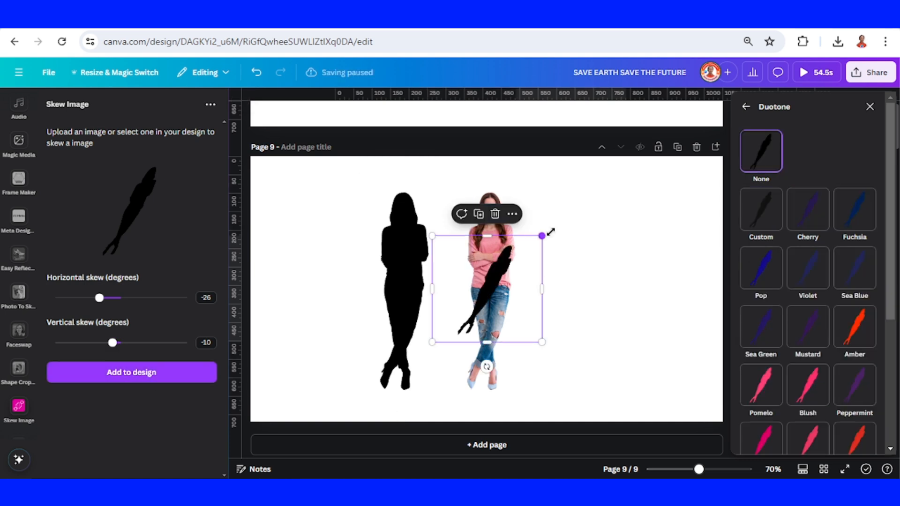
- Enlarge the skewed silhouette to about the woman's height and align its feet with hers so it forms a cast shadow
left_click_drag(551, 232, 658, 125)
left_click_drag(545, 249, 533, 304)
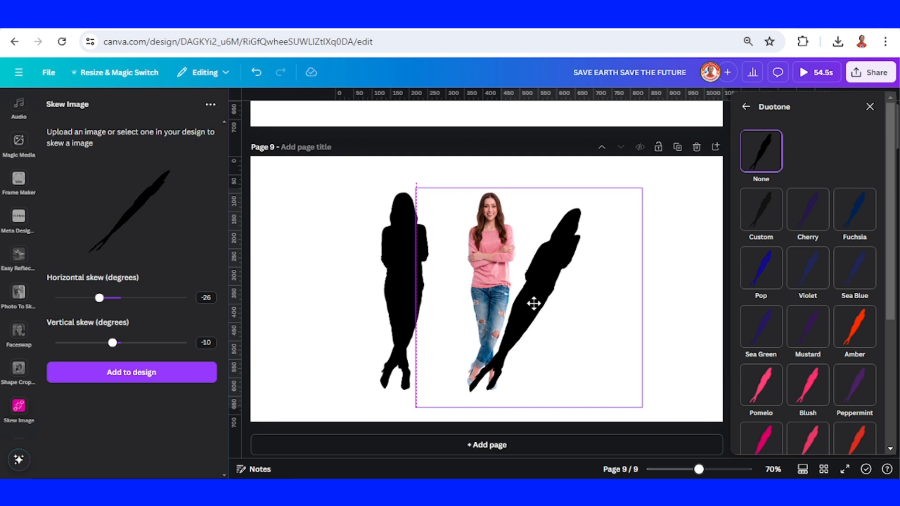
left_click_drag(643, 188, 671, 157)
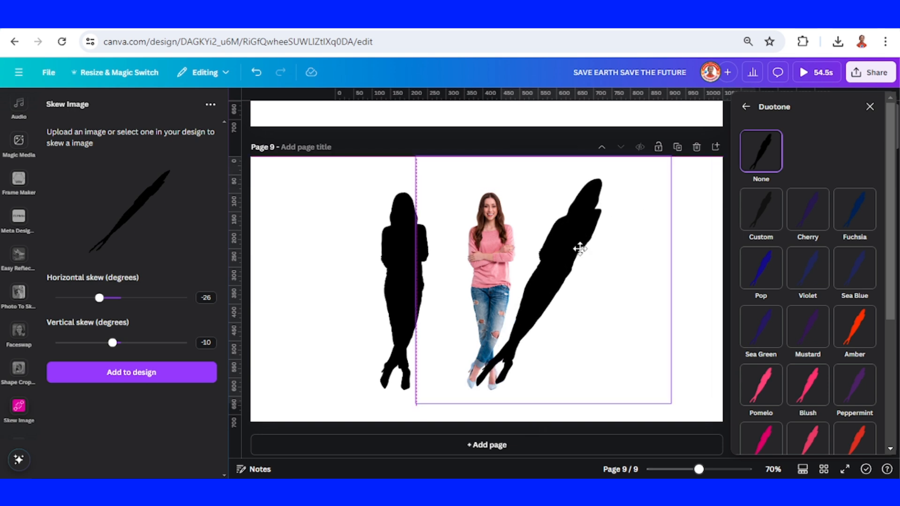
left_click_drag(580, 249, 576, 252)
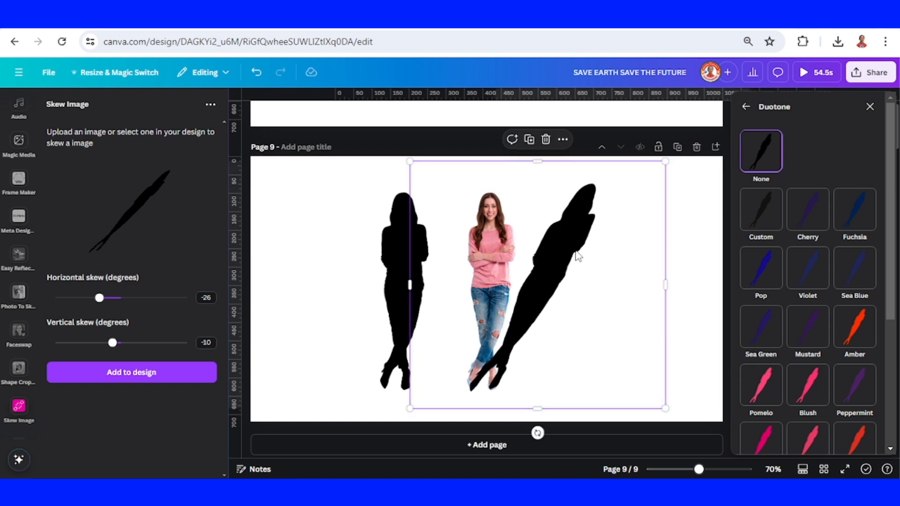
- Send the skewed silhouette to the back, behind the woman
right_click(578, 255)
mouse_move(627, 255)
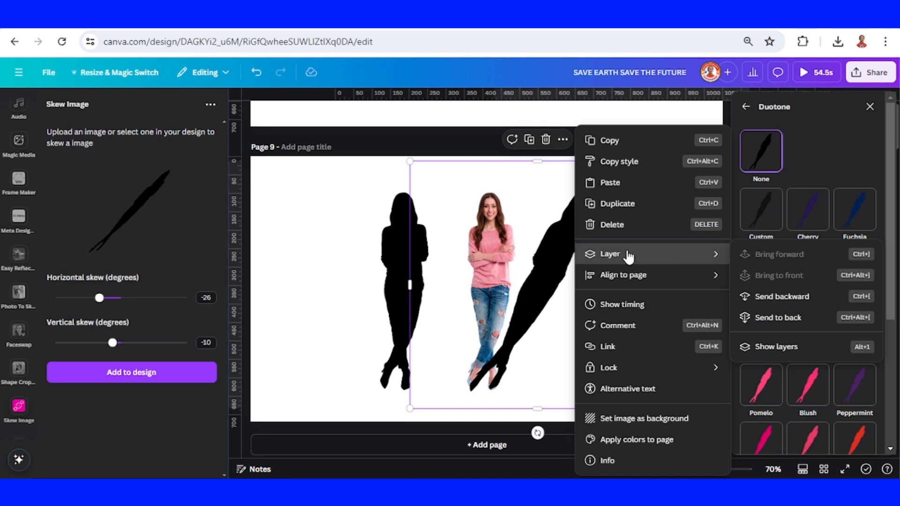
left_click(812, 328)
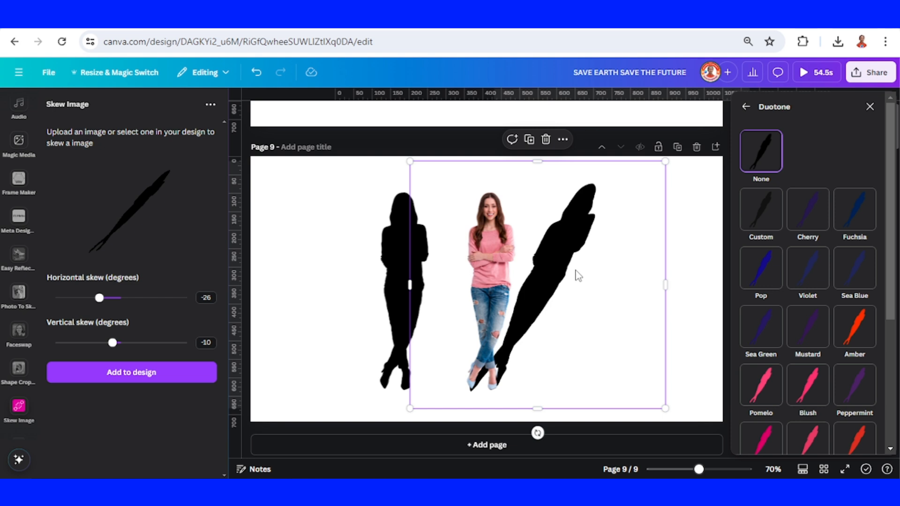
- Nudge the skewed silhouette up to meet the woman's feet and crop off its upper part down to a height of about 426
key("Up")
key("Up")
key("Up")
key("Up")
key("Up")
key("Up")
key("Up")
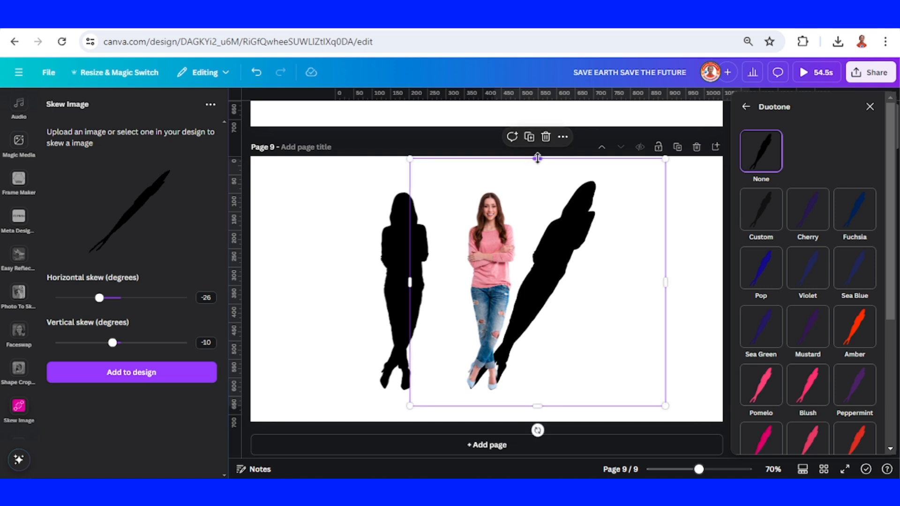
left_click_drag(538, 158, 580, 248)
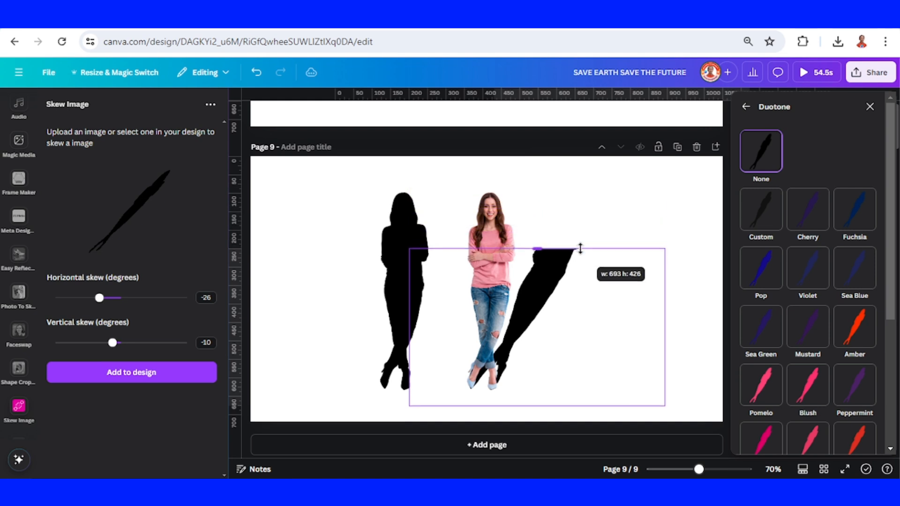
- Crop the upright silhouette to its head and torso, place it on the skewed shadow's cut edge, and shrink it to match the width
left_click(493, 235)
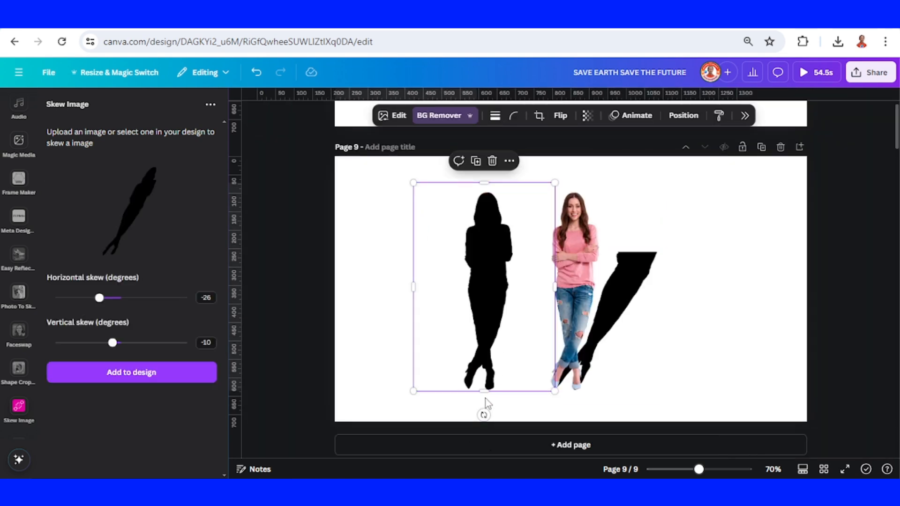
left_click_drag(489, 388, 654, 238)
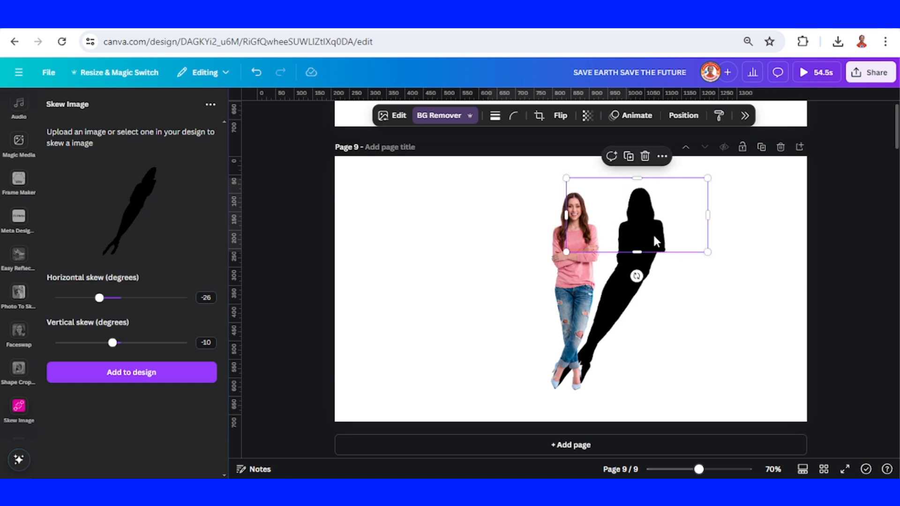
left_click_drag(706, 252, 666, 234)
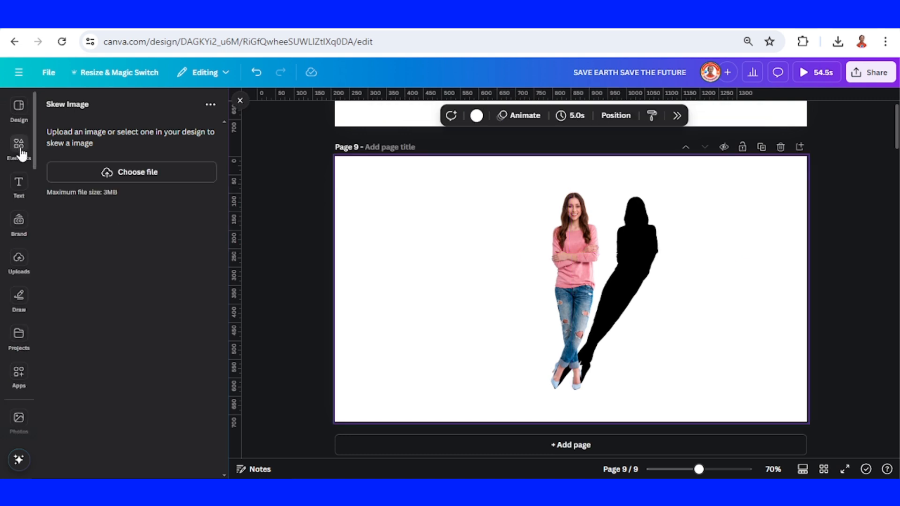
- Add a square shape and stretch it into a full-width wall band from the page's upper edge down to the shadow's bend
left_click(19, 145)
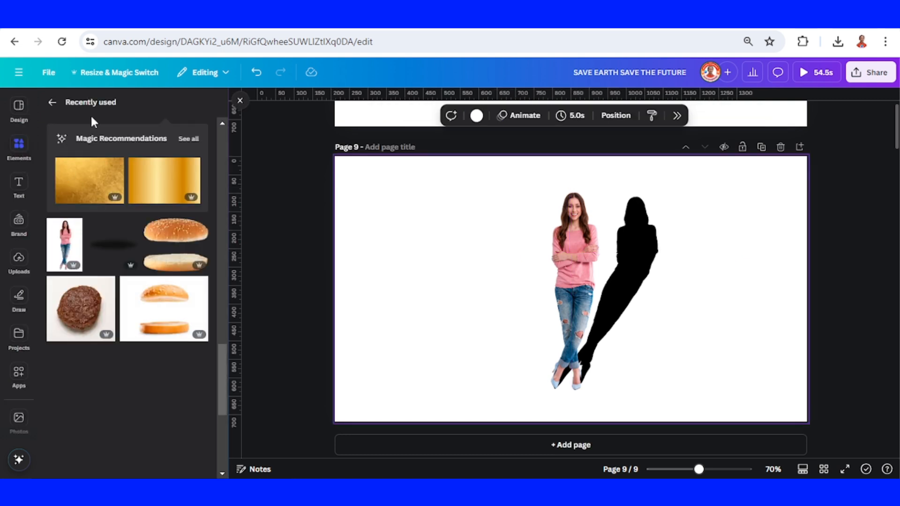
left_click(51, 104)
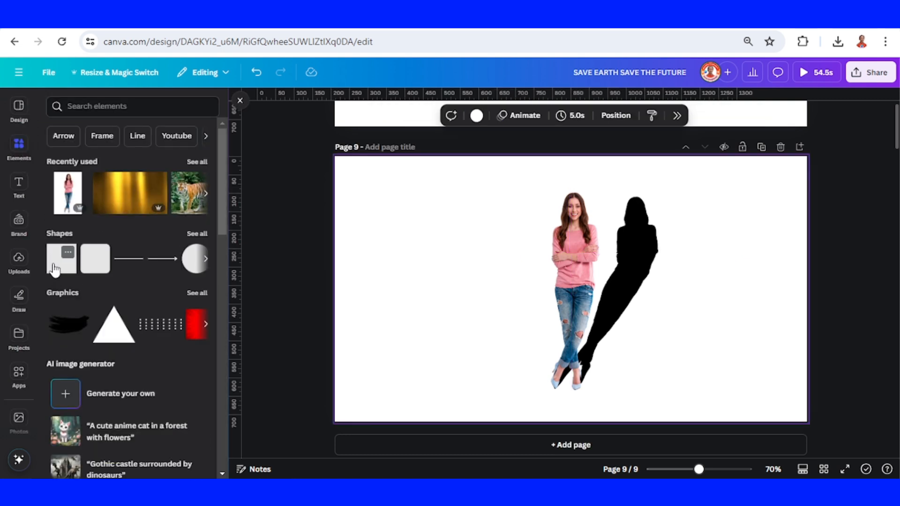
left_click(60, 260)
left_click_drag(564, 290, 810, 196)
left_click_drag(575, 239, 574, 252)
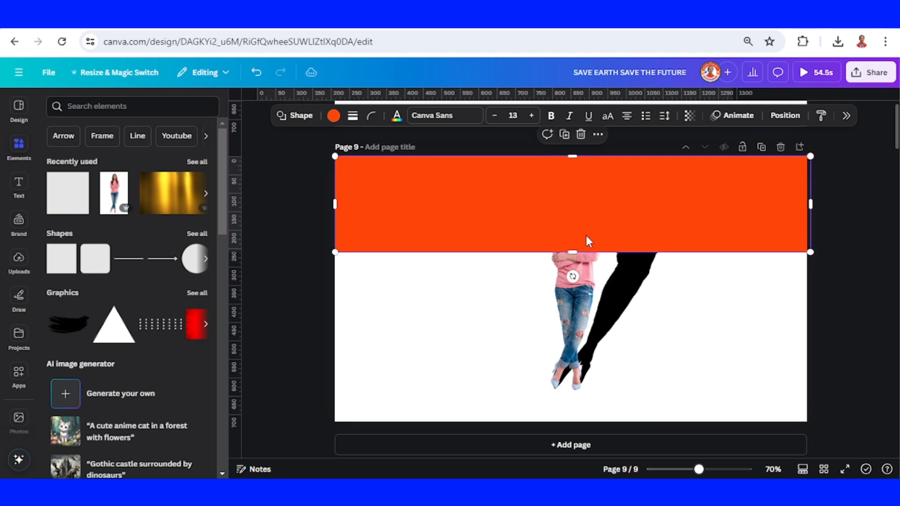
- Send the wall band to the back, behind the woman and her shadow
right_click(606, 214)
mouse_move(638, 296)
left_click(516, 361)
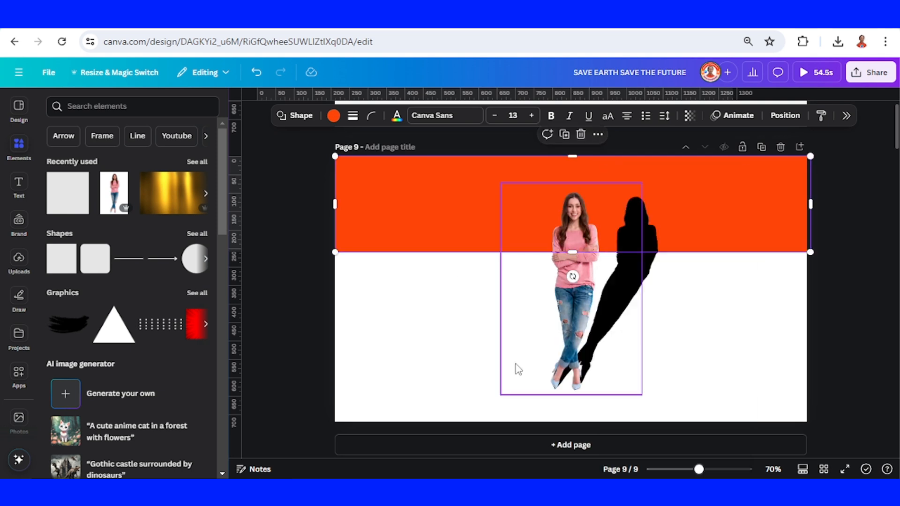